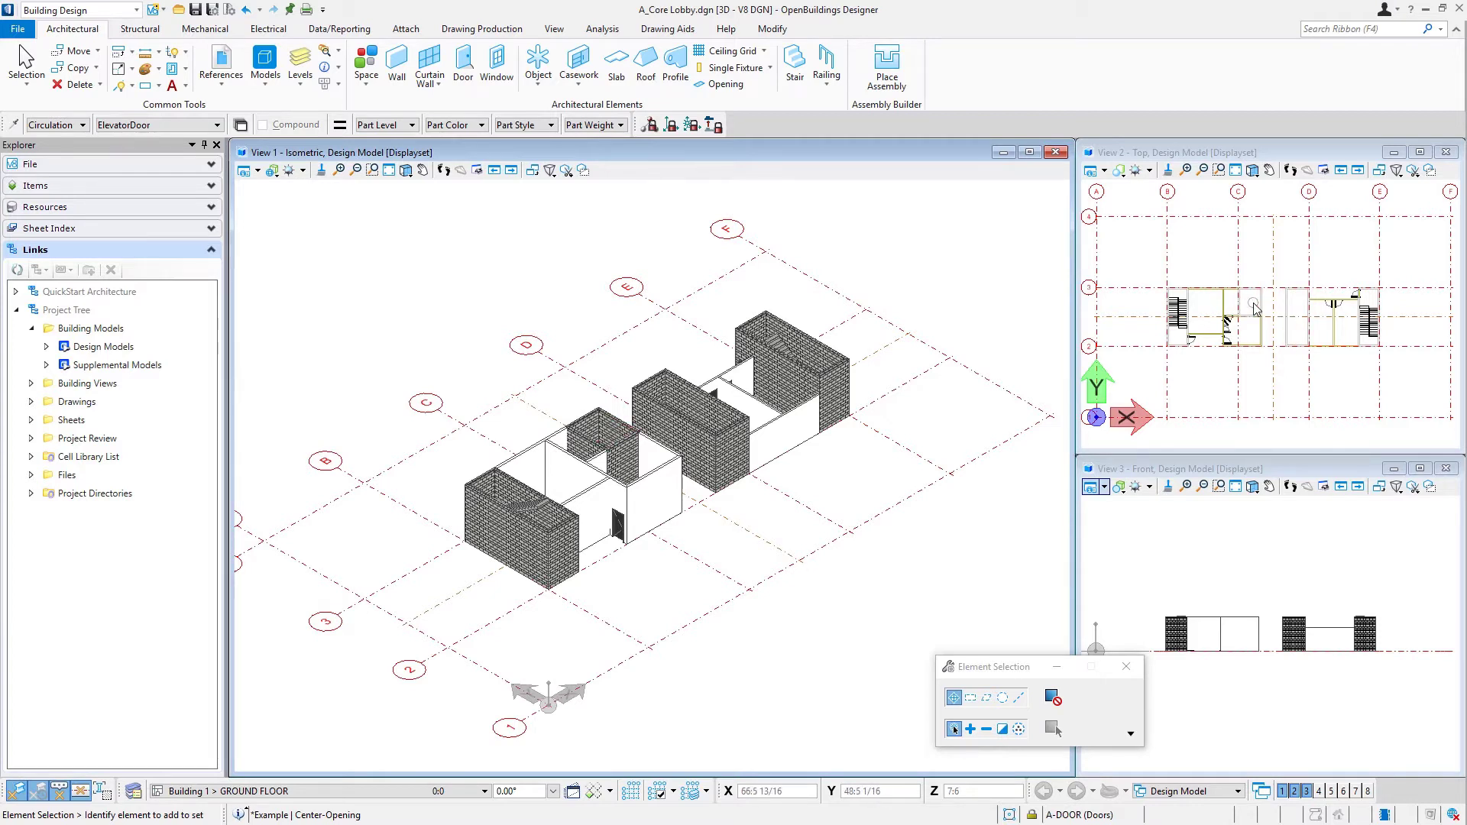
Set View 1 to a Top rotation with the Wireframe White Background display style
click(406, 175)
click(453, 205)
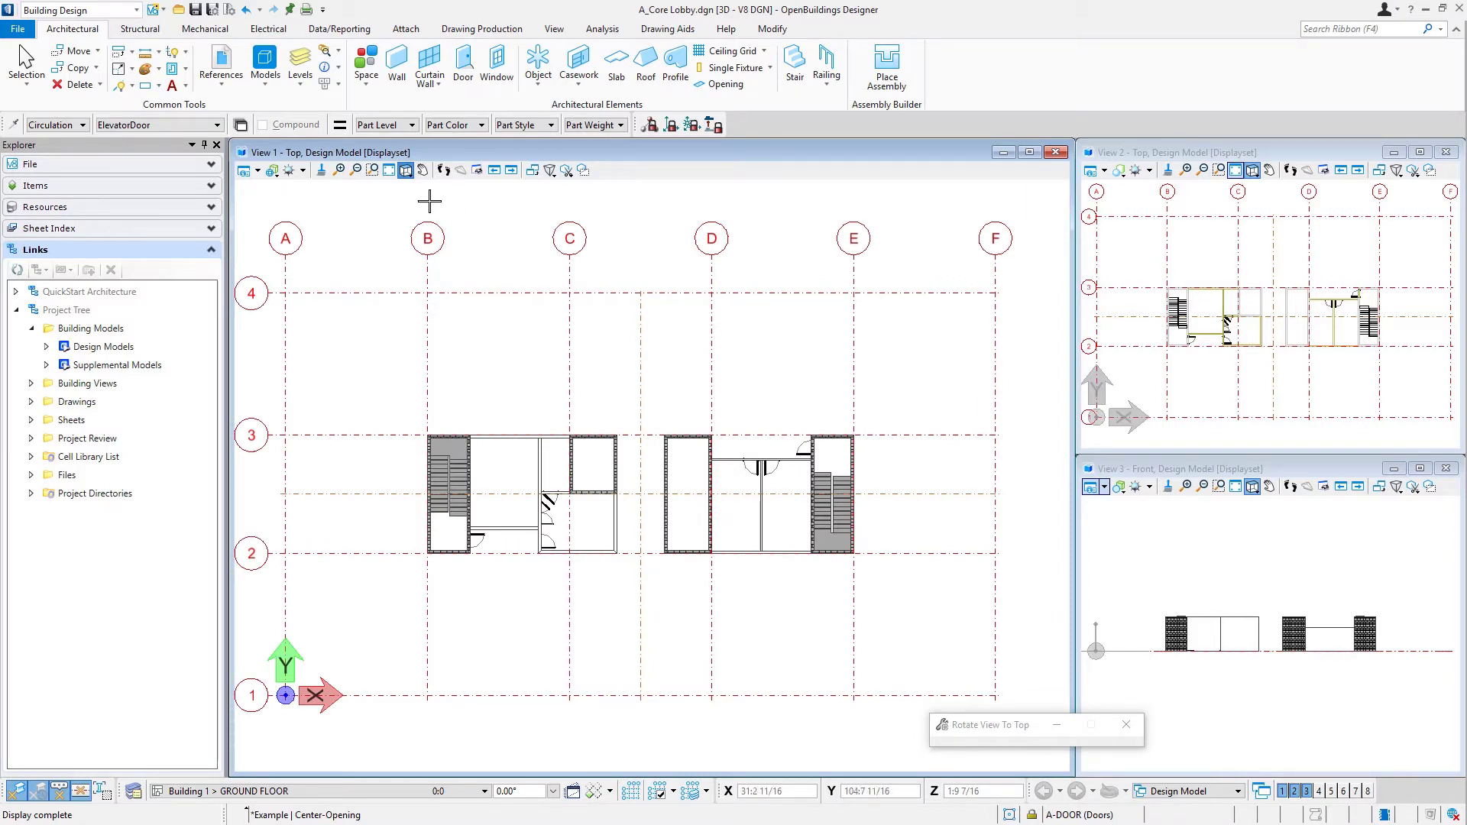
click(269, 176)
mouse_move(458, 460)
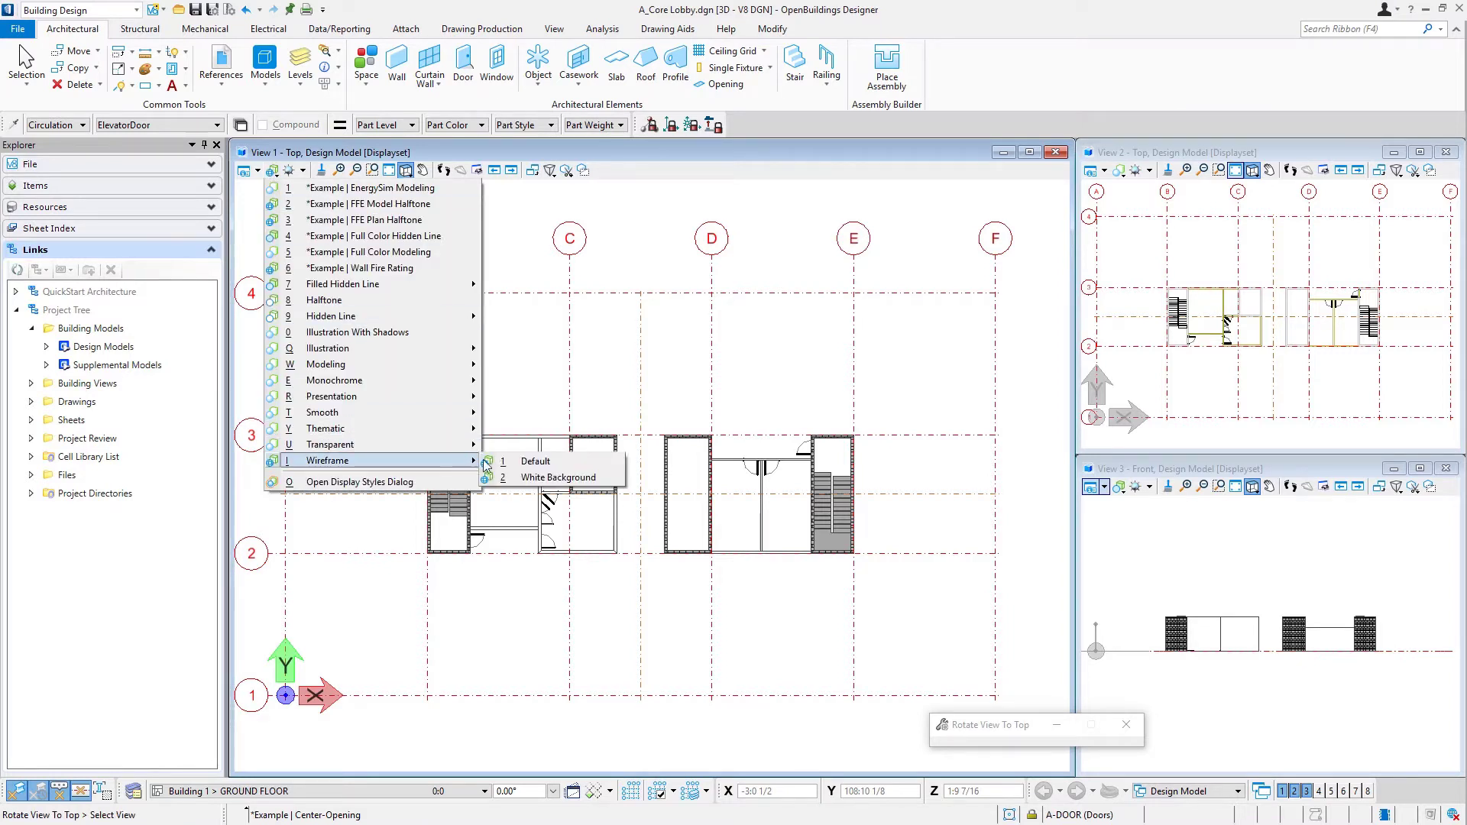
click(547, 477)
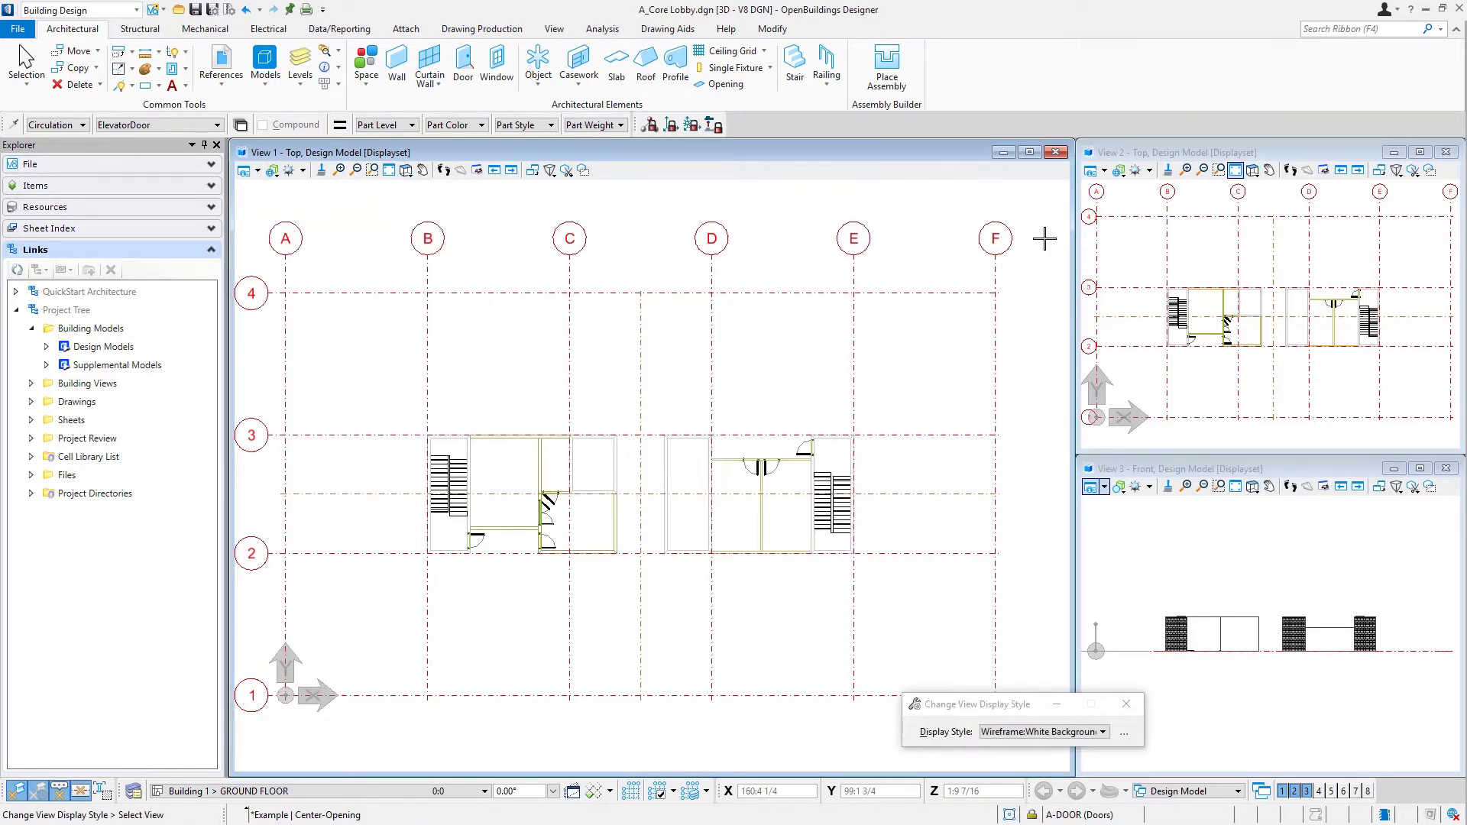
Set View 2 to an Isometric rotation with the Full Color Modeling display style
click(1252, 171)
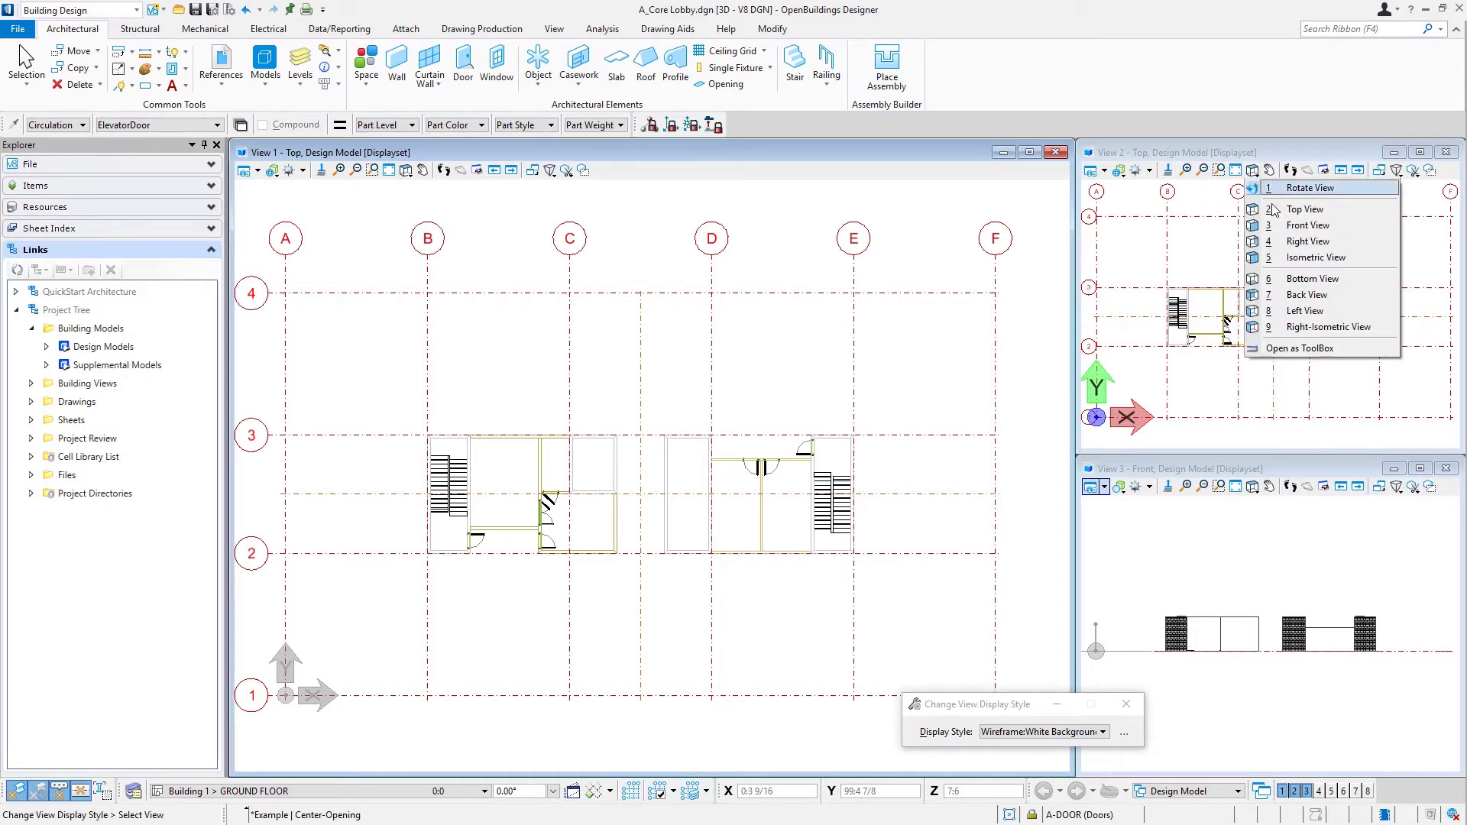
click(1323, 258)
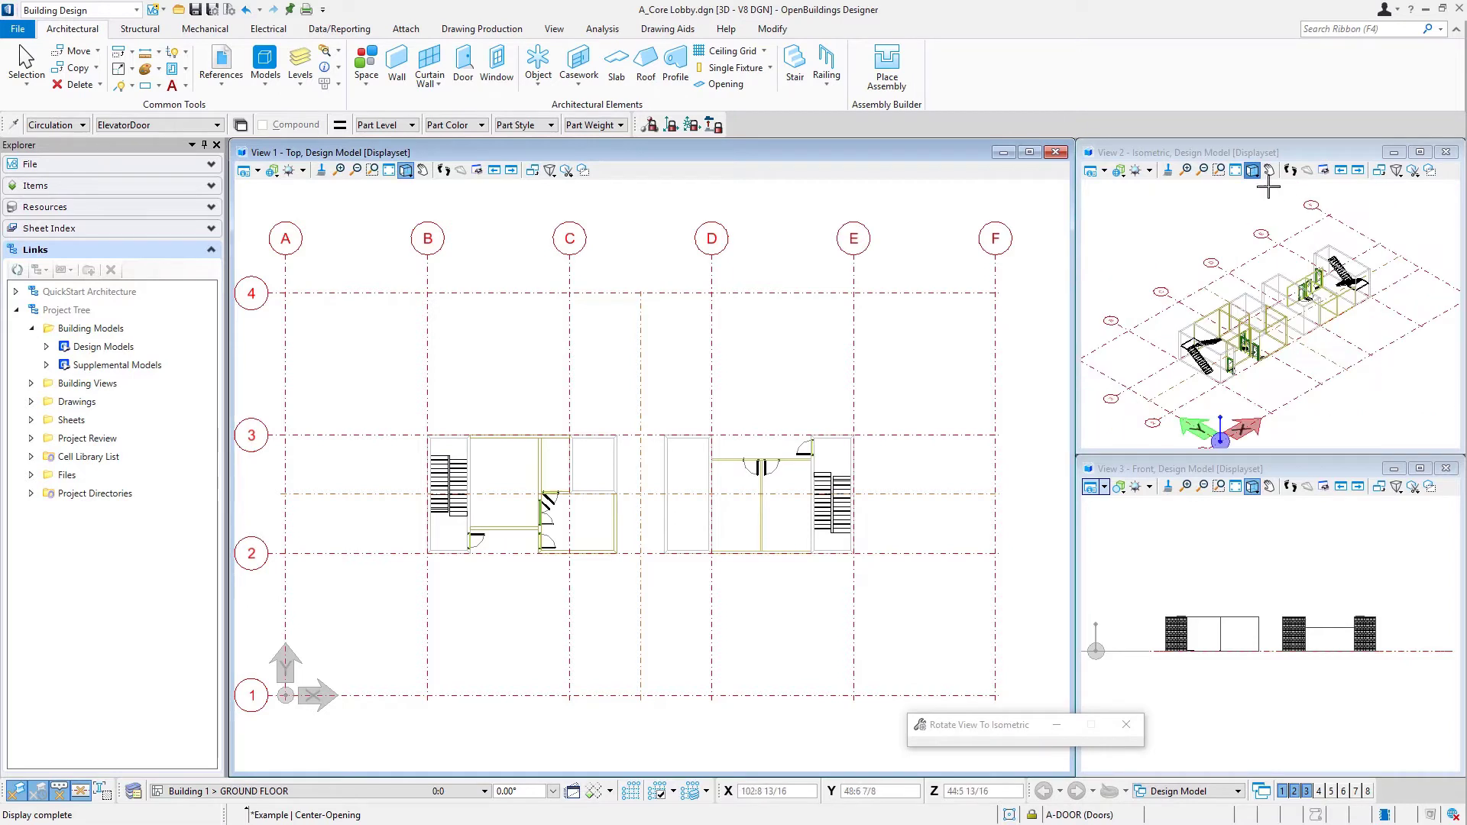
click(1118, 171)
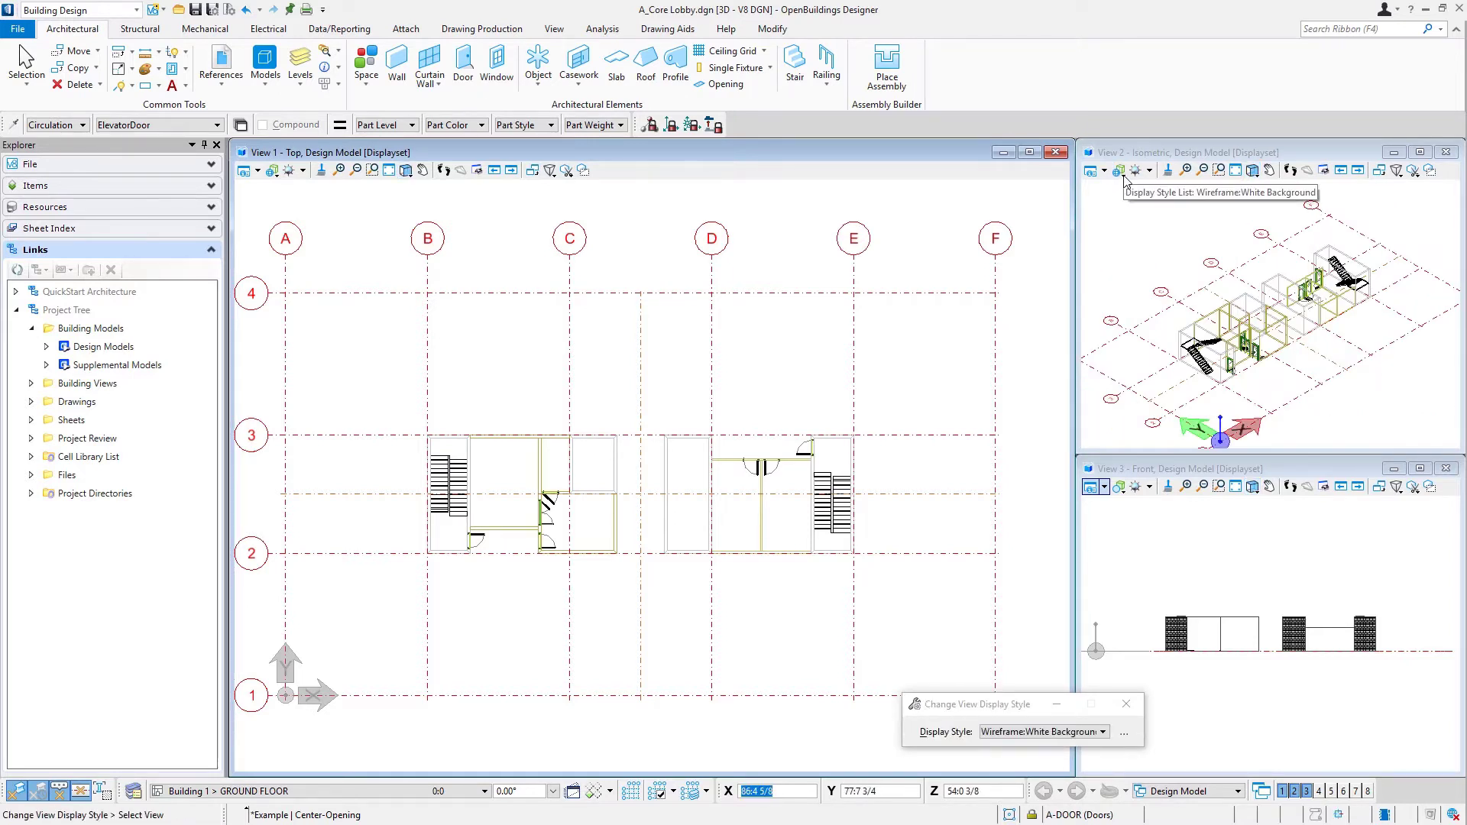
click(1121, 174)
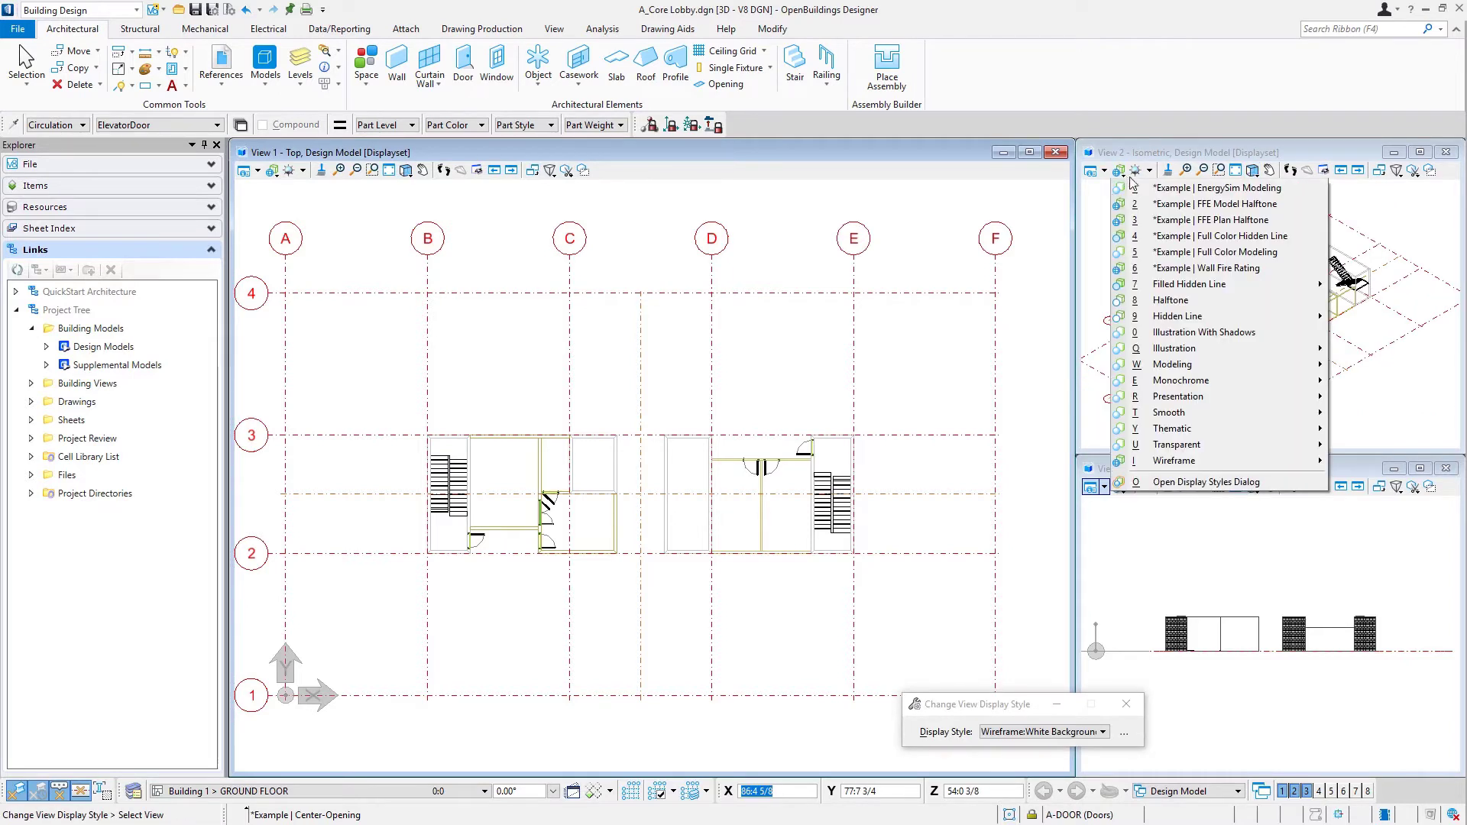
click(1249, 253)
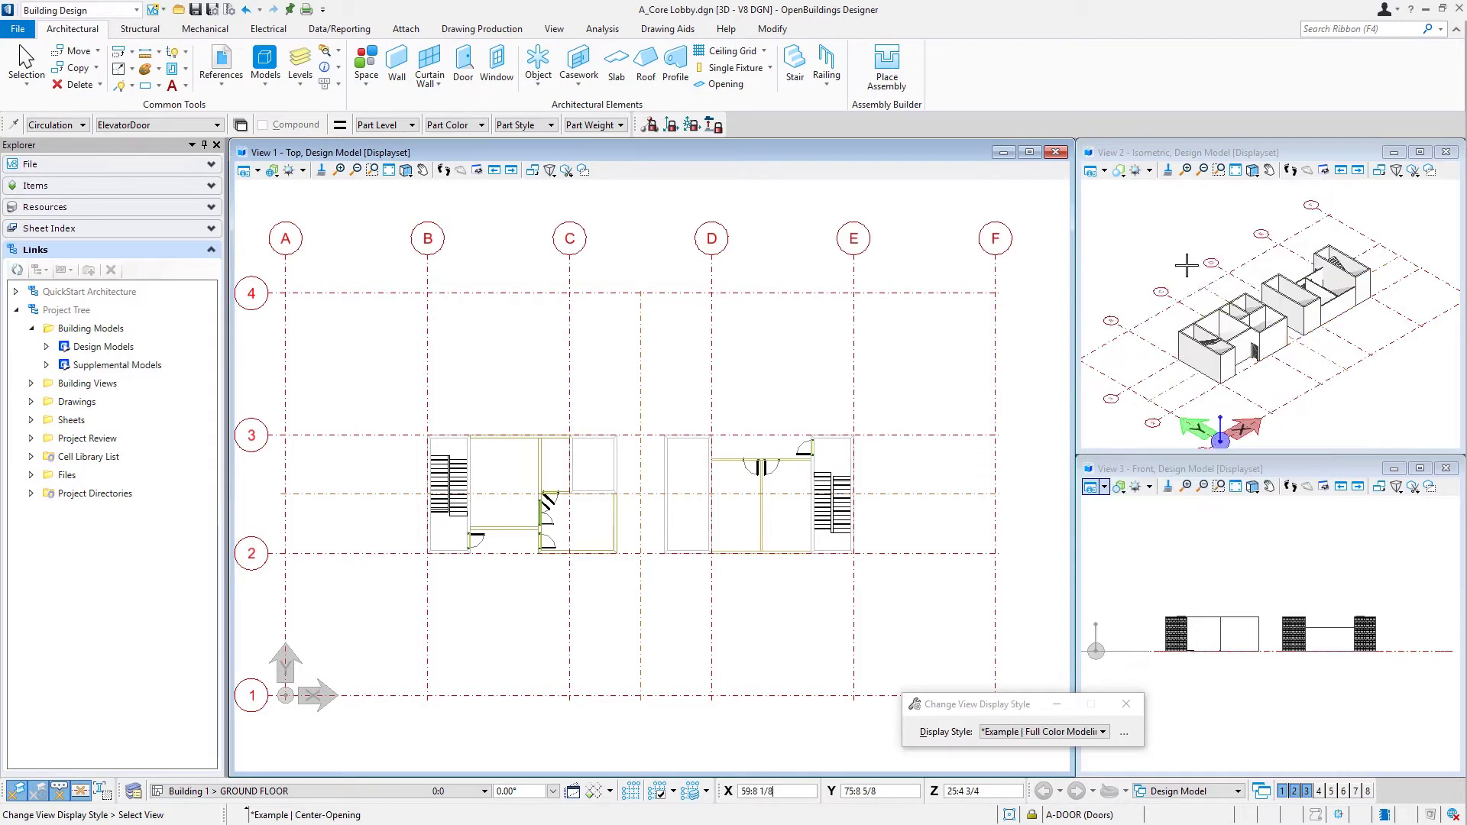
Start Place User Defined Type with the Elevator Door category and *Example | Center-Opening type
click(541, 90)
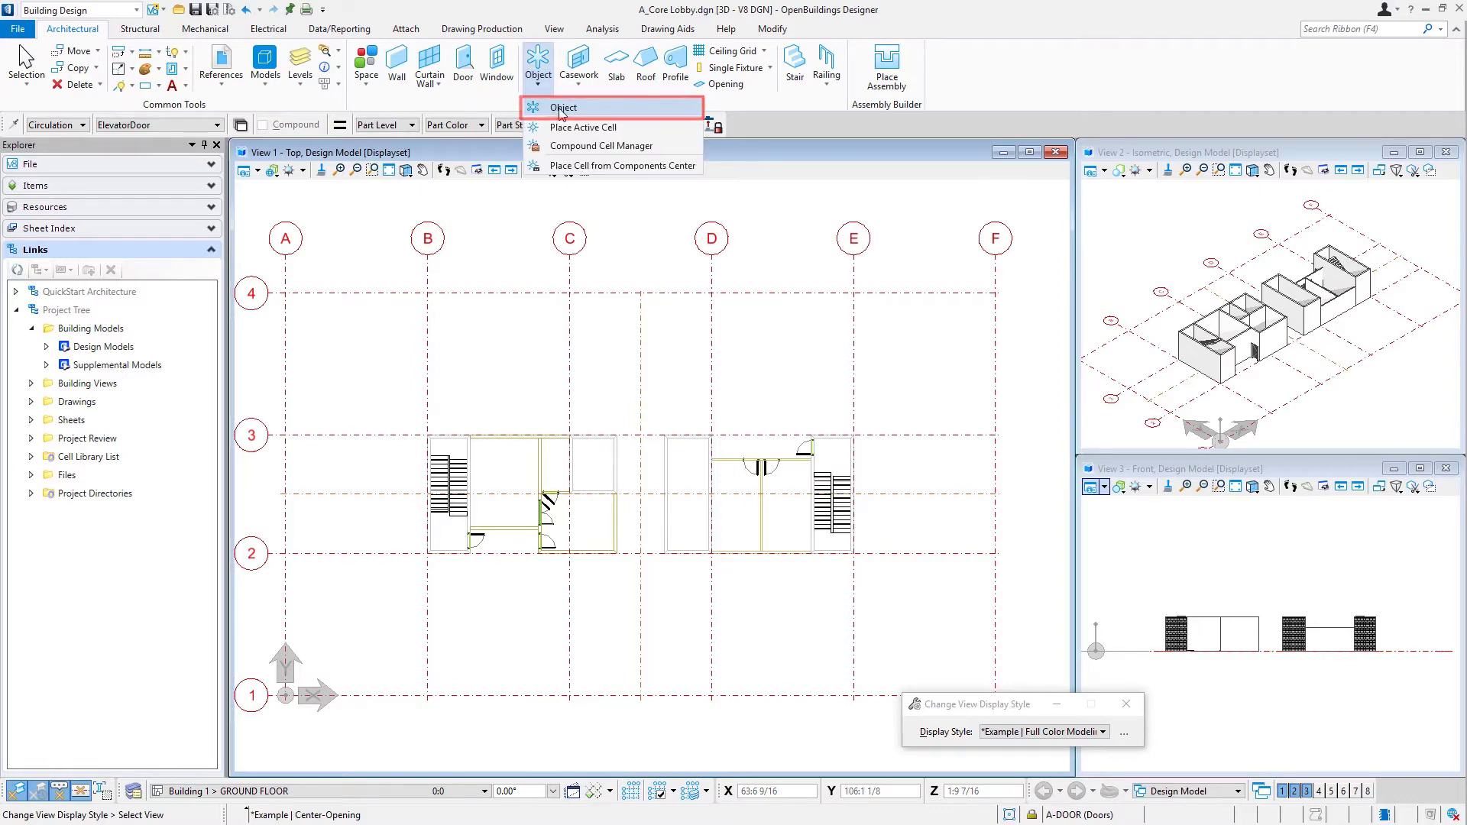
click(562, 109)
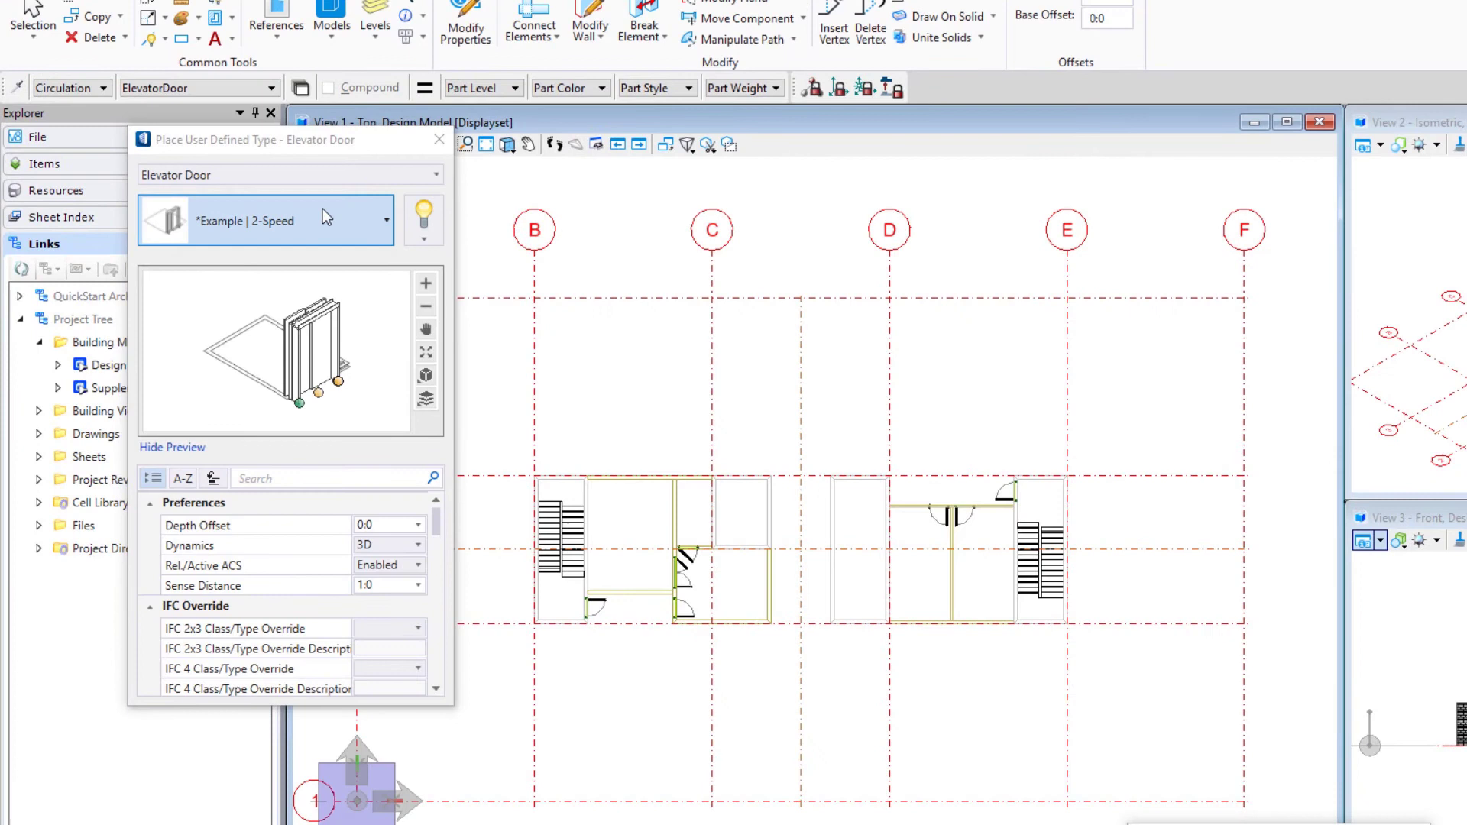
click(276, 175)
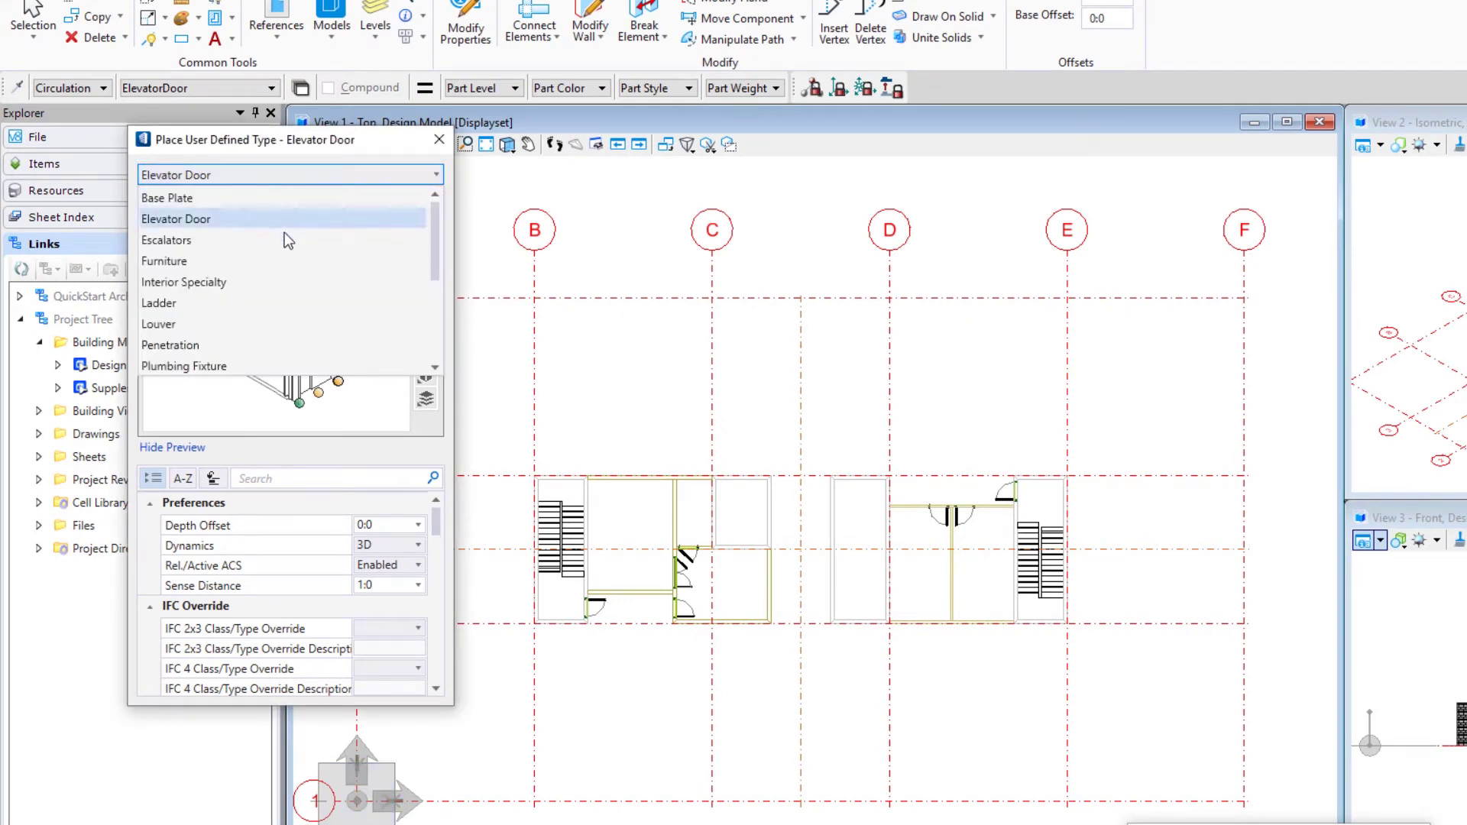
drag(434, 238, 436, 348)
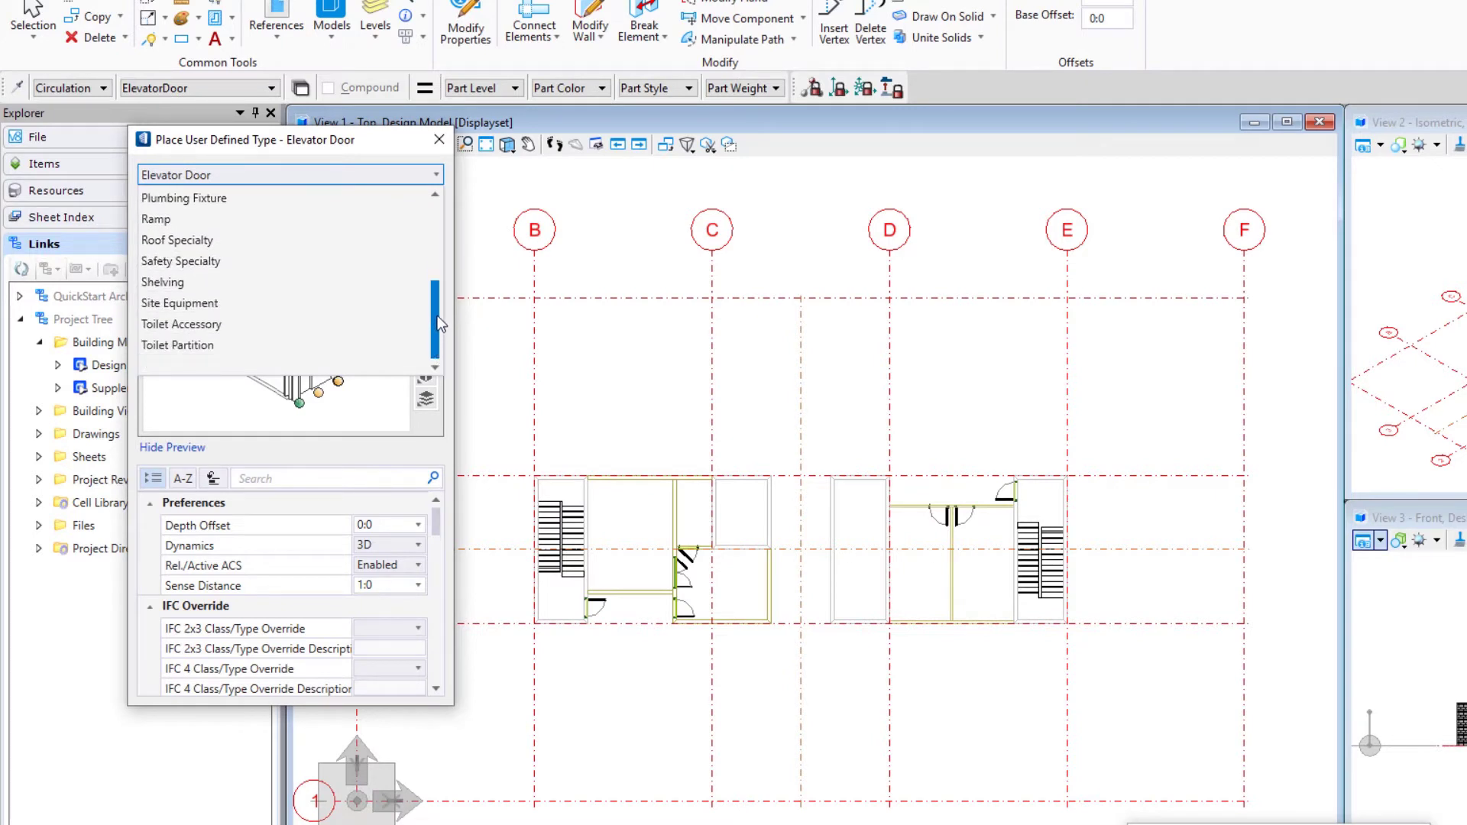
drag(437, 311, 437, 214)
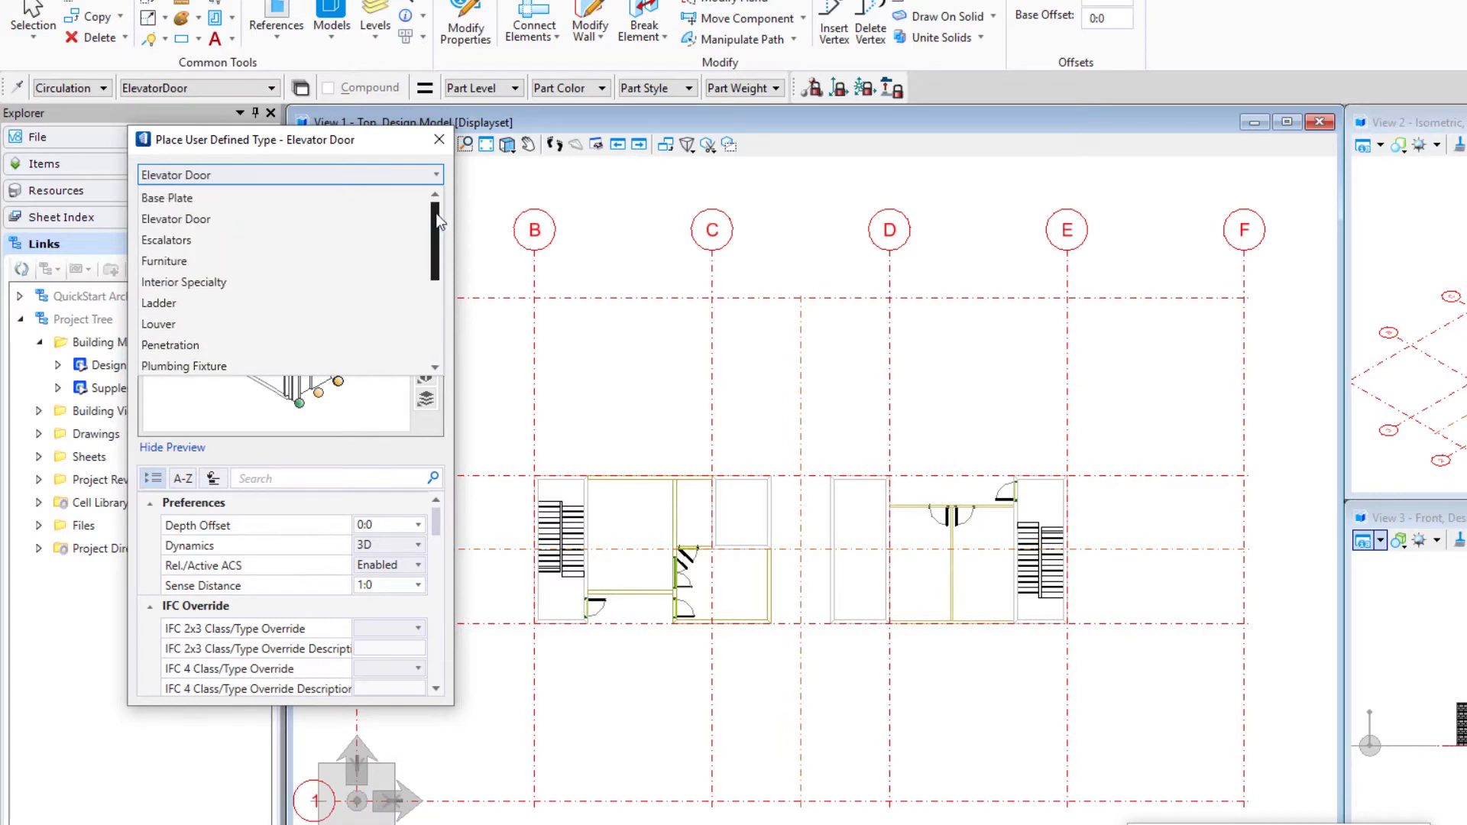
click(231, 222)
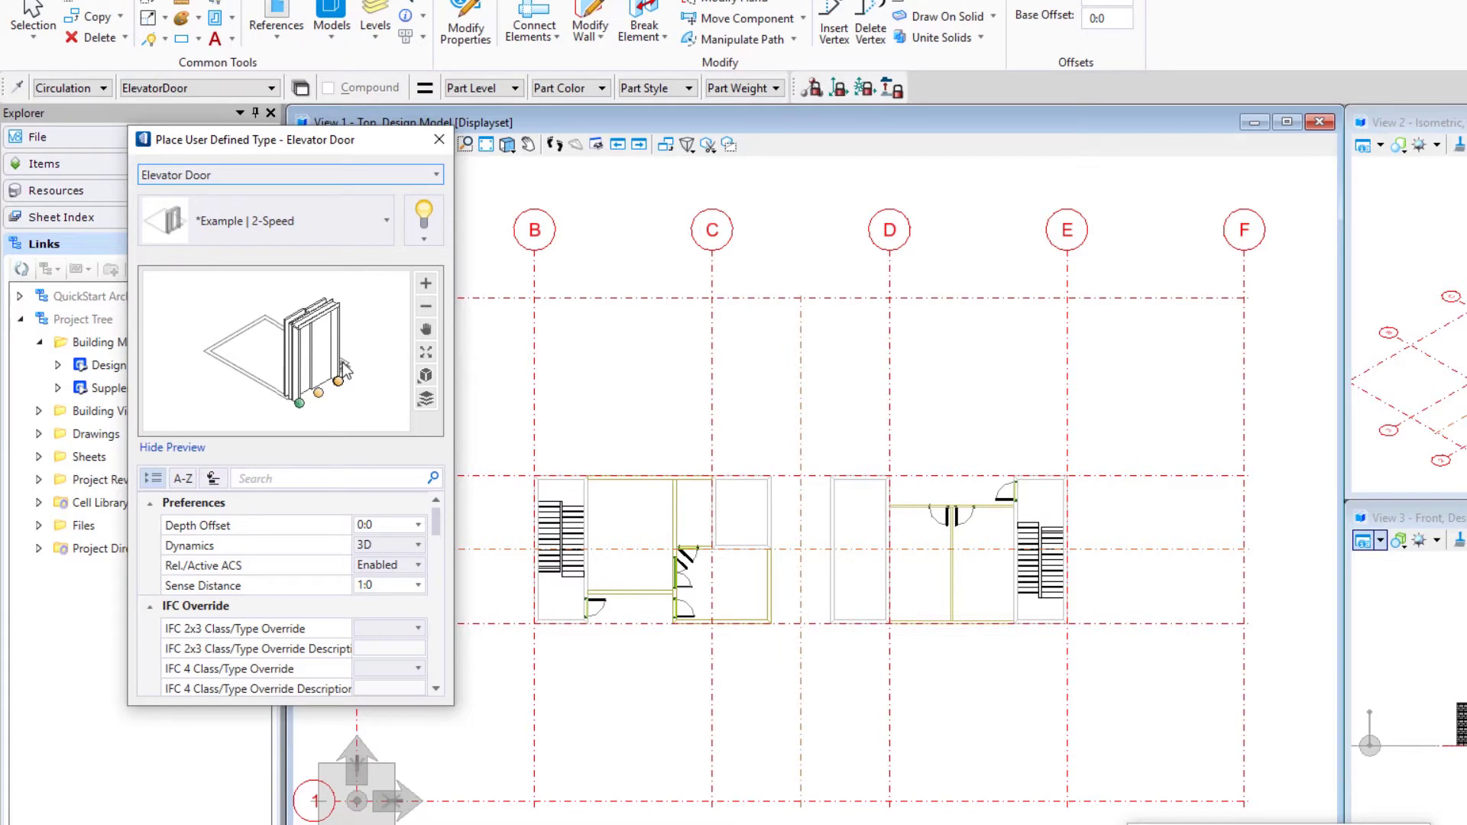
click(334, 228)
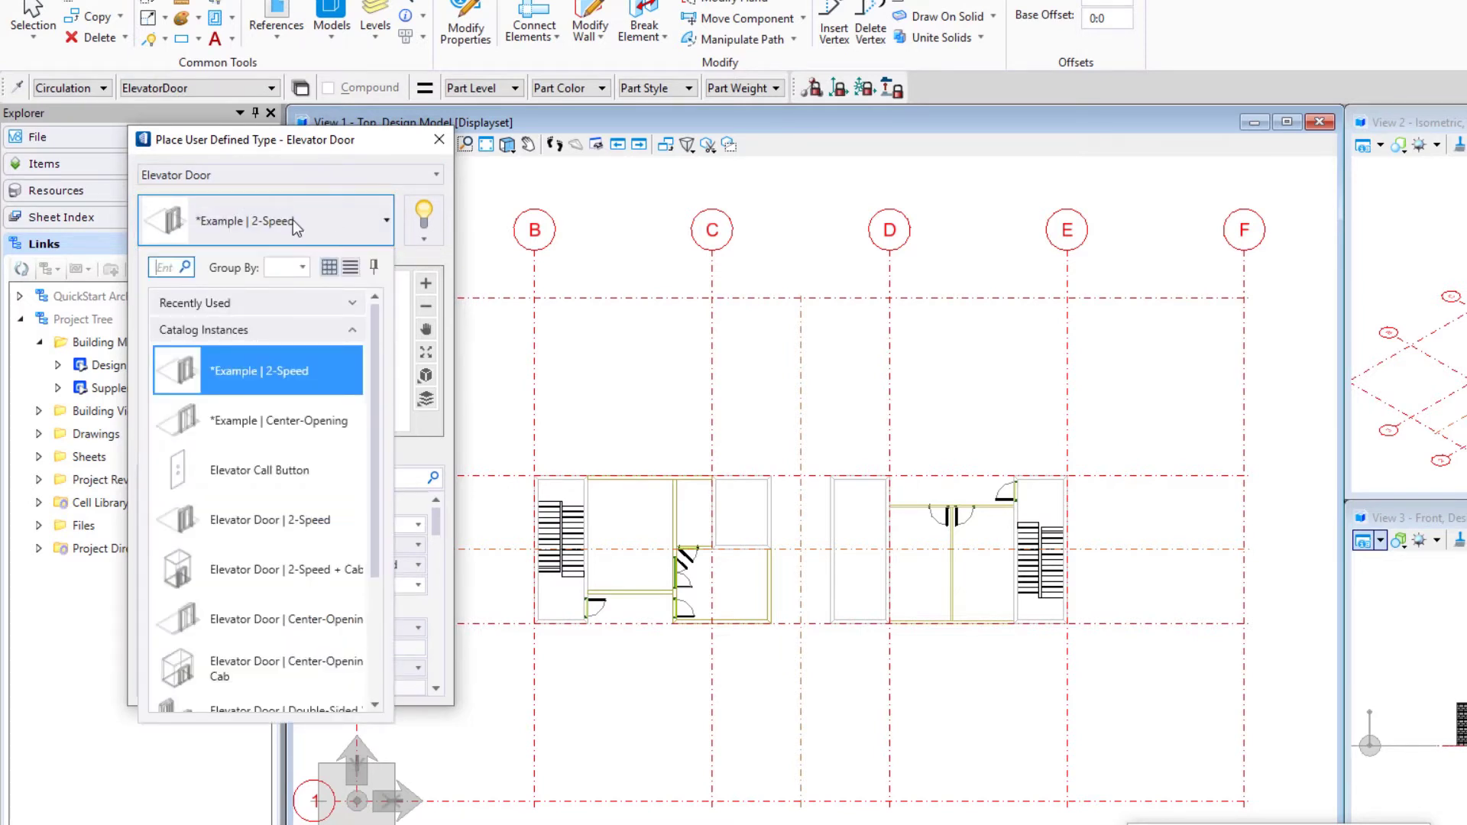
drag(373, 363, 355, 341)
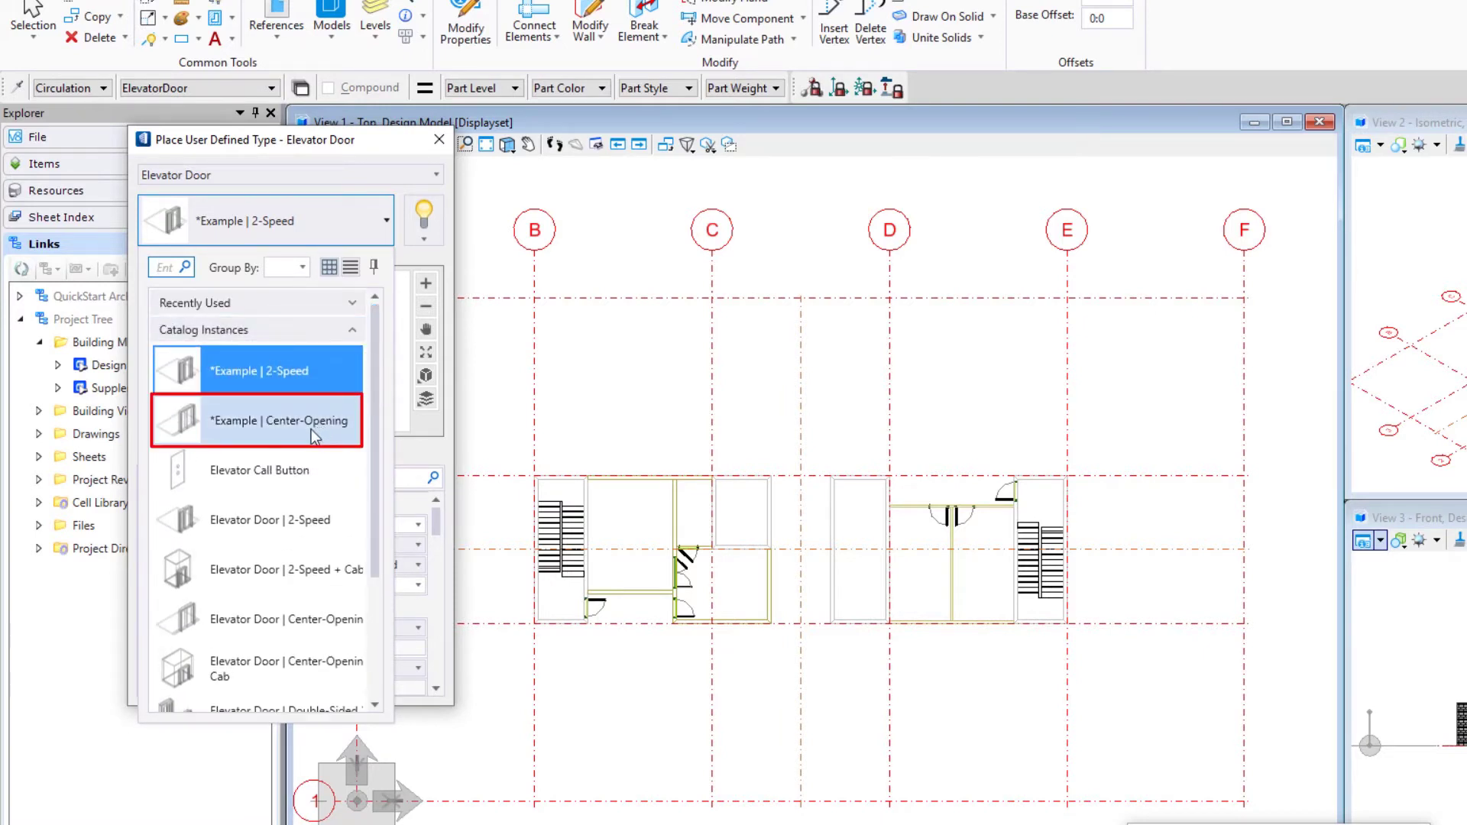
click(261, 426)
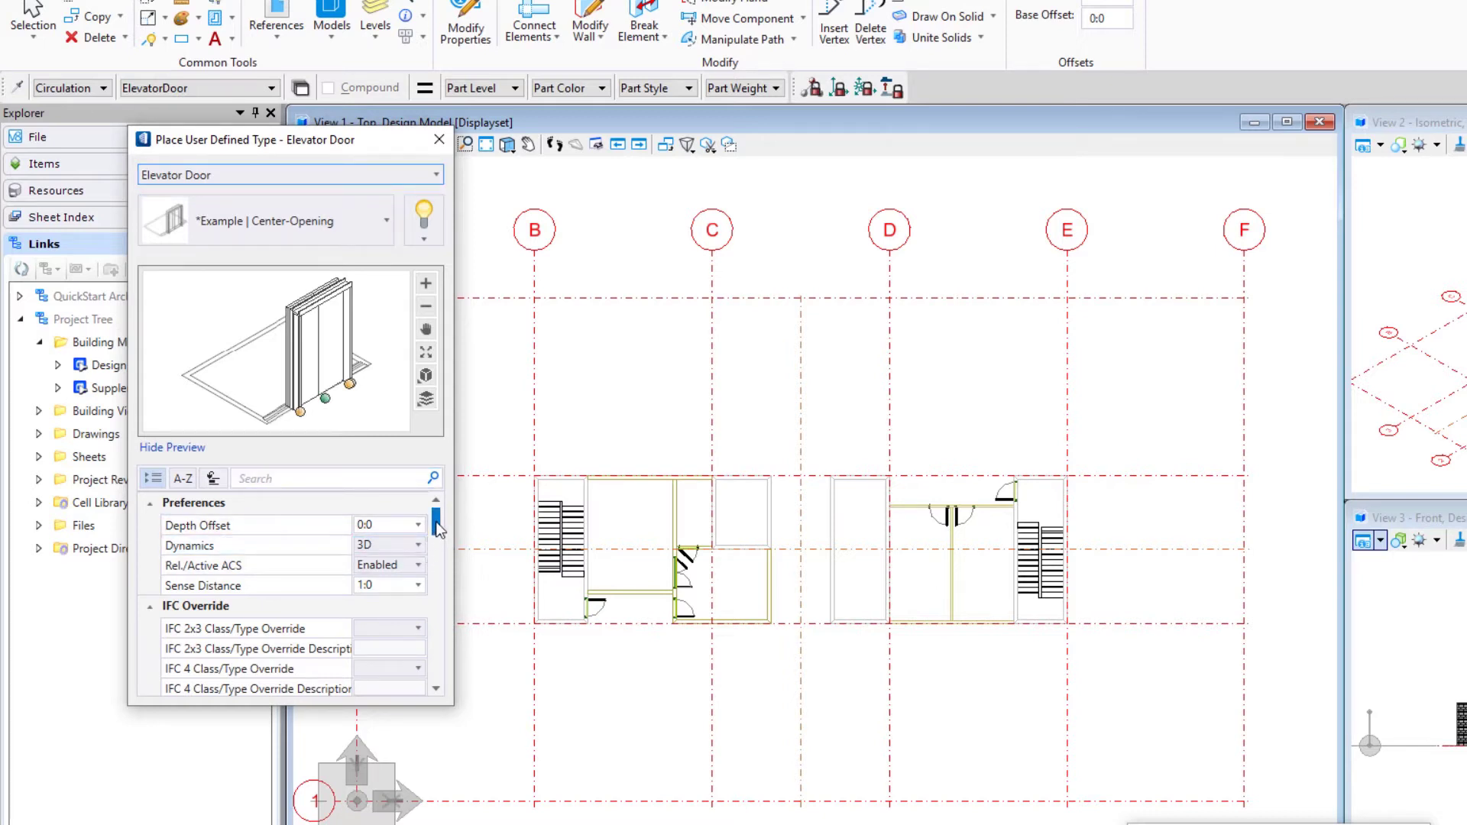
Confirm width 4:0 and height 7:0, and change the door's Frame Depth to 0:7 5/8
drag(437, 528, 441, 569)
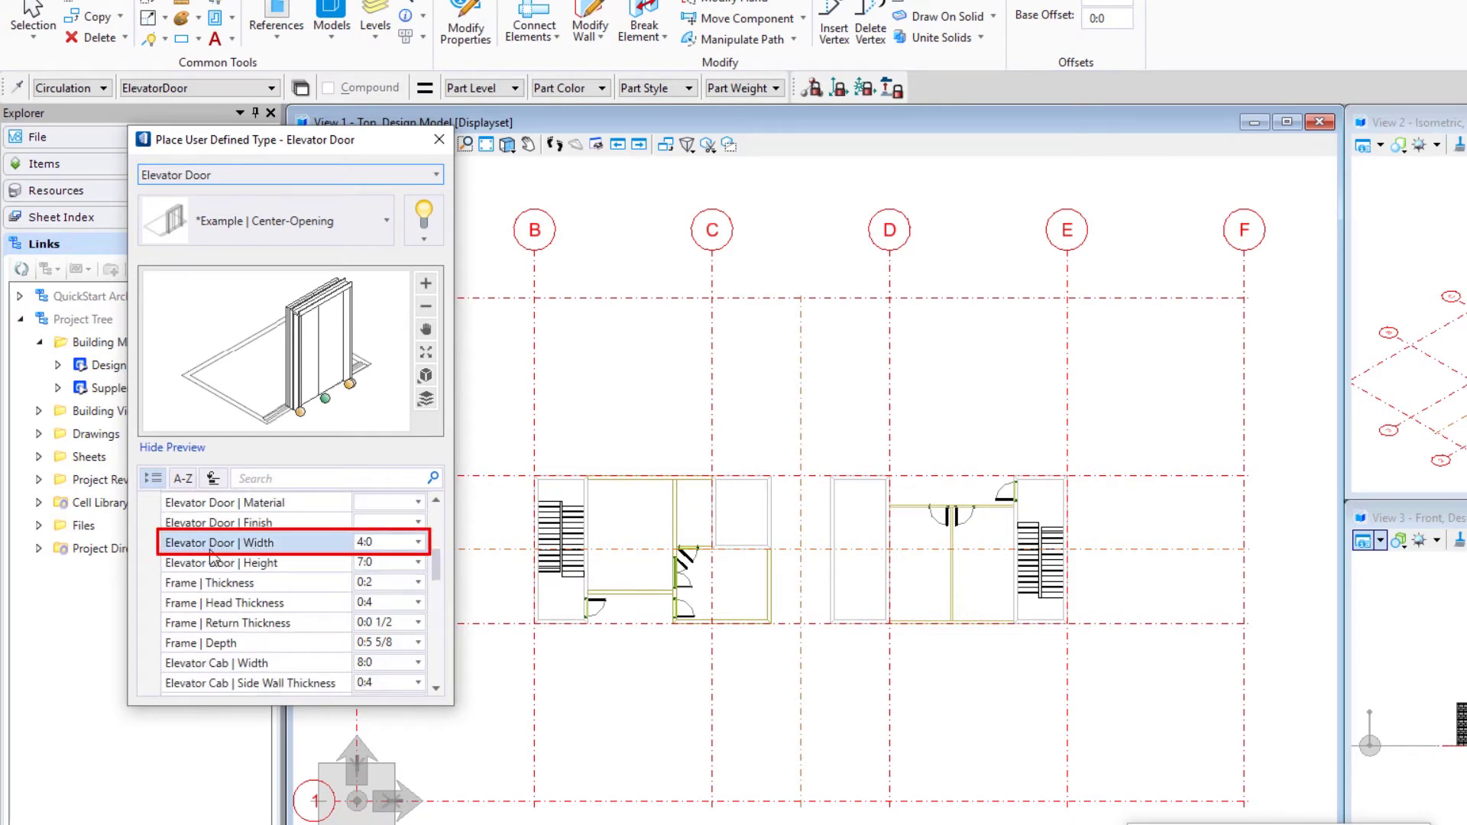
click(379, 542)
click(290, 563)
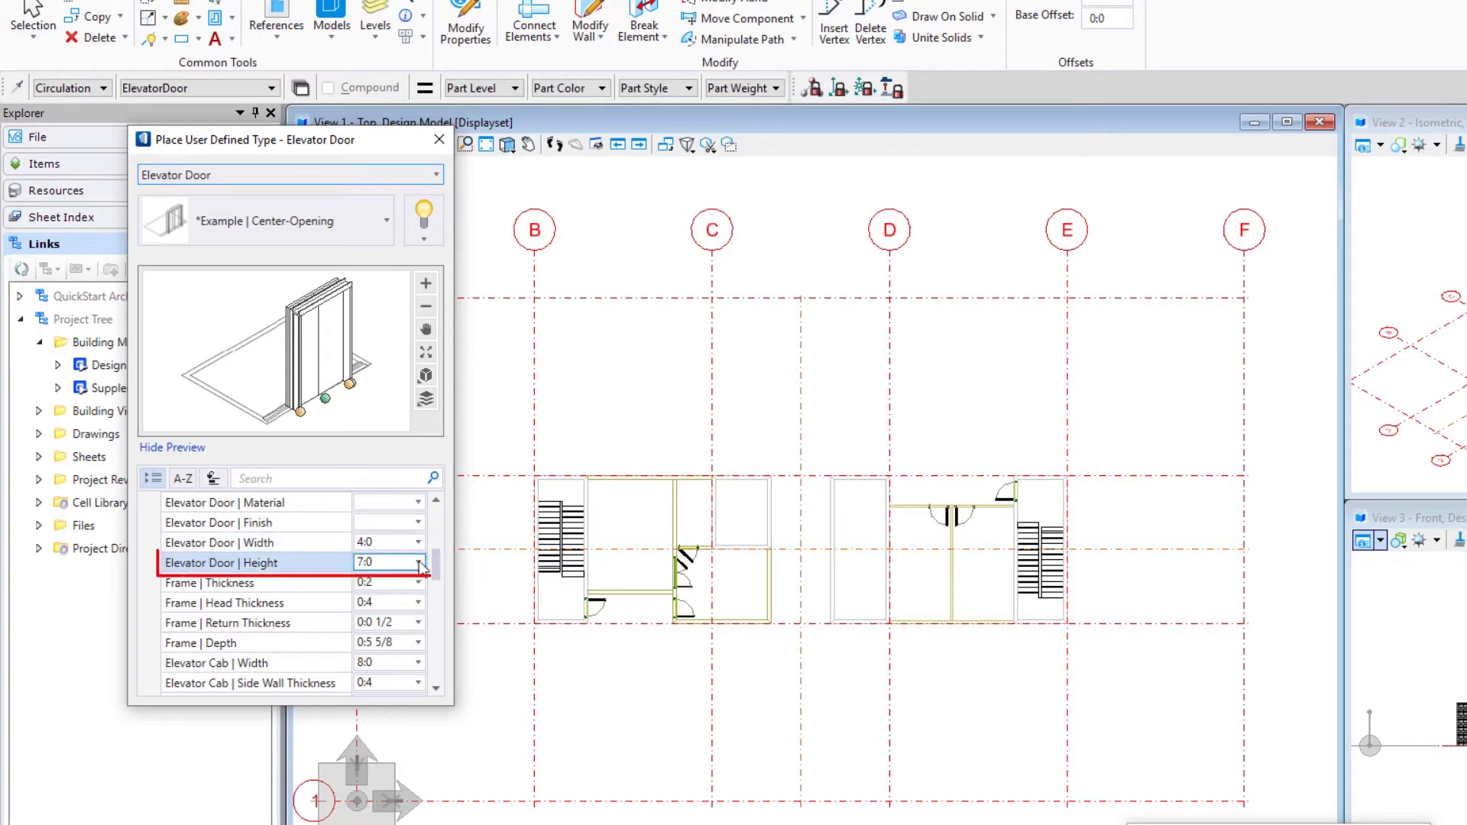
scroll(321, 584, down, 1)
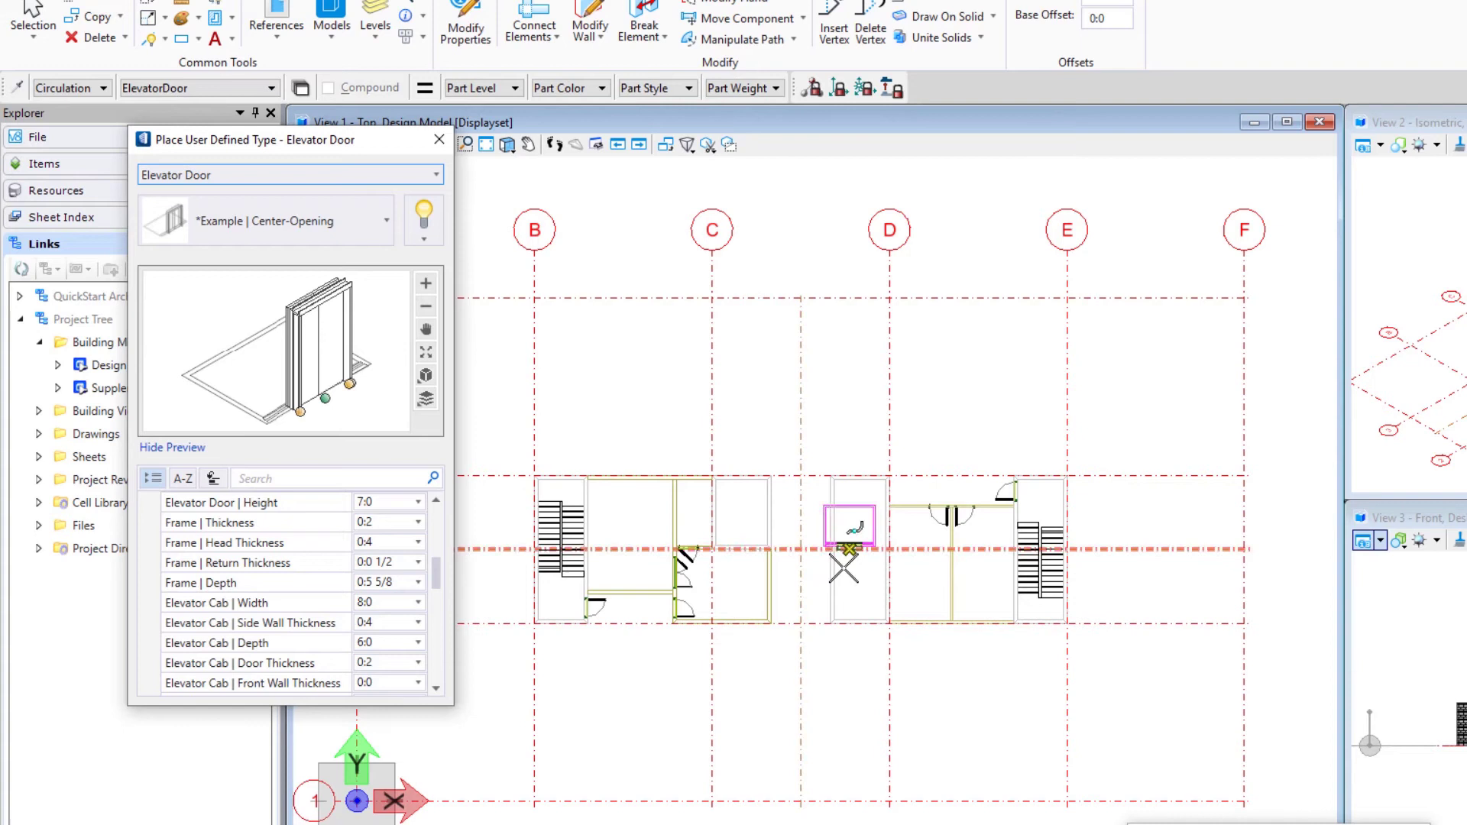
click(374, 583)
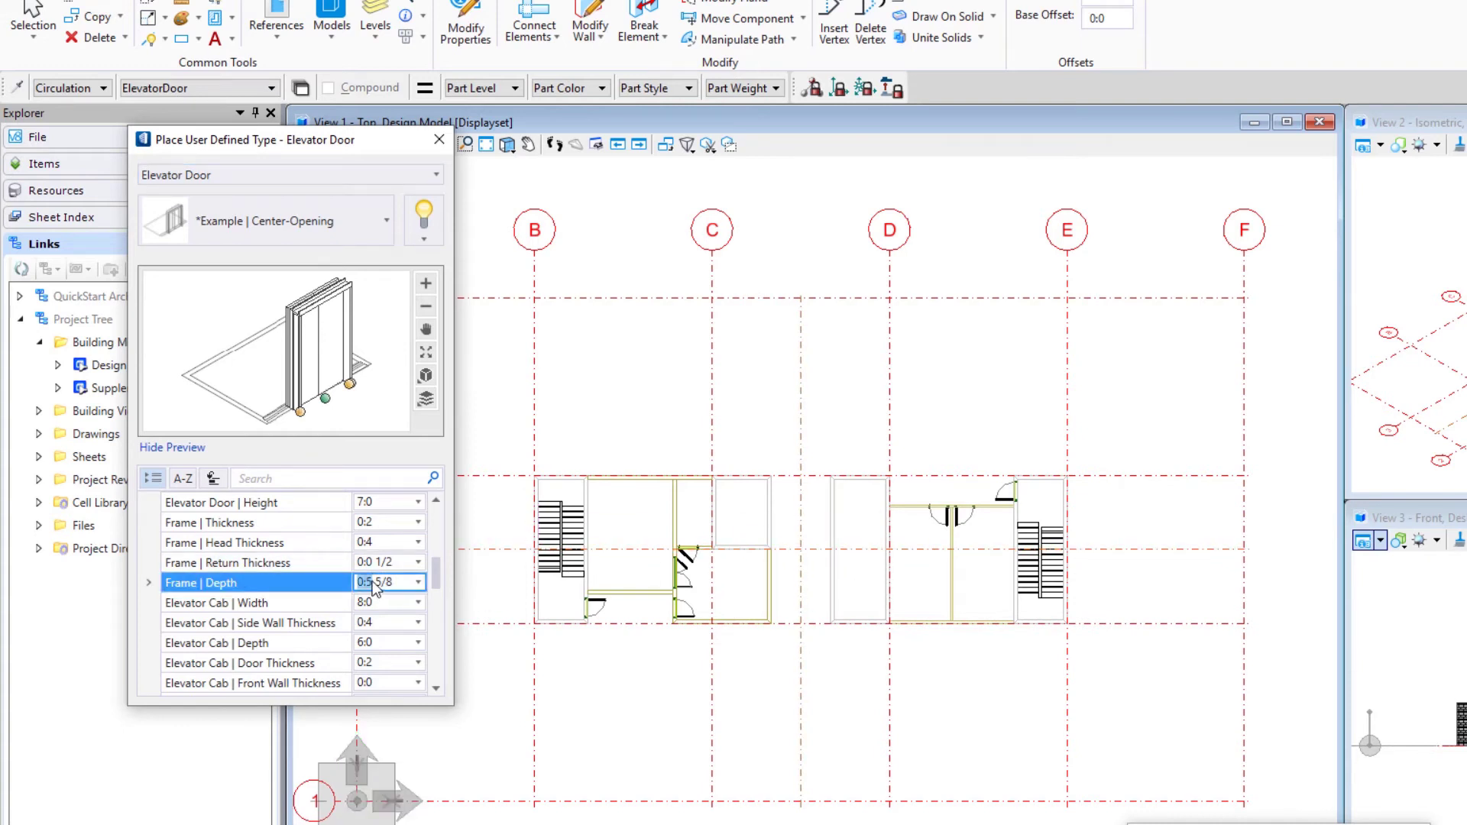
click(369, 581)
text(7)
click(321, 608)
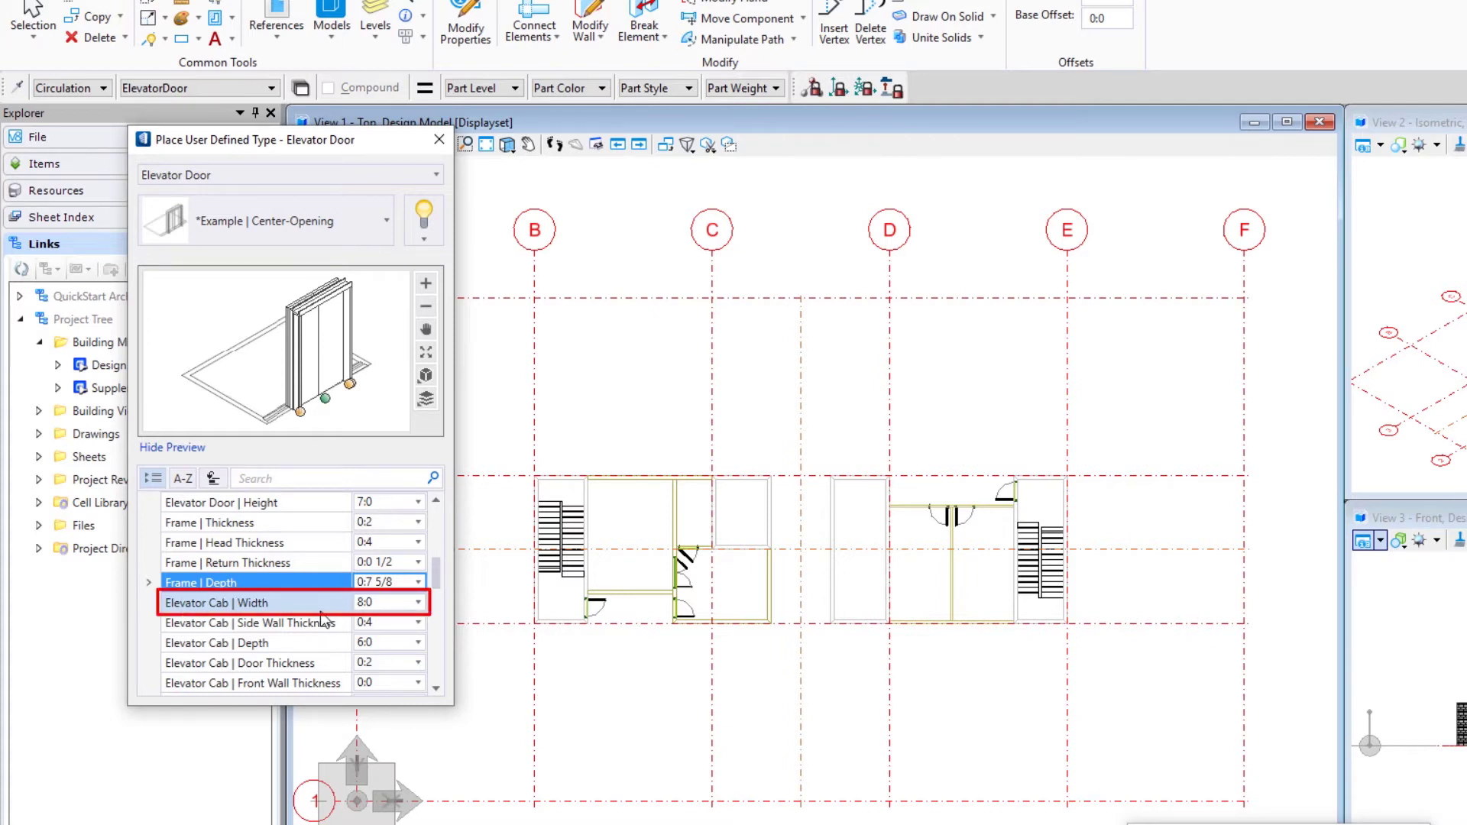
click(313, 649)
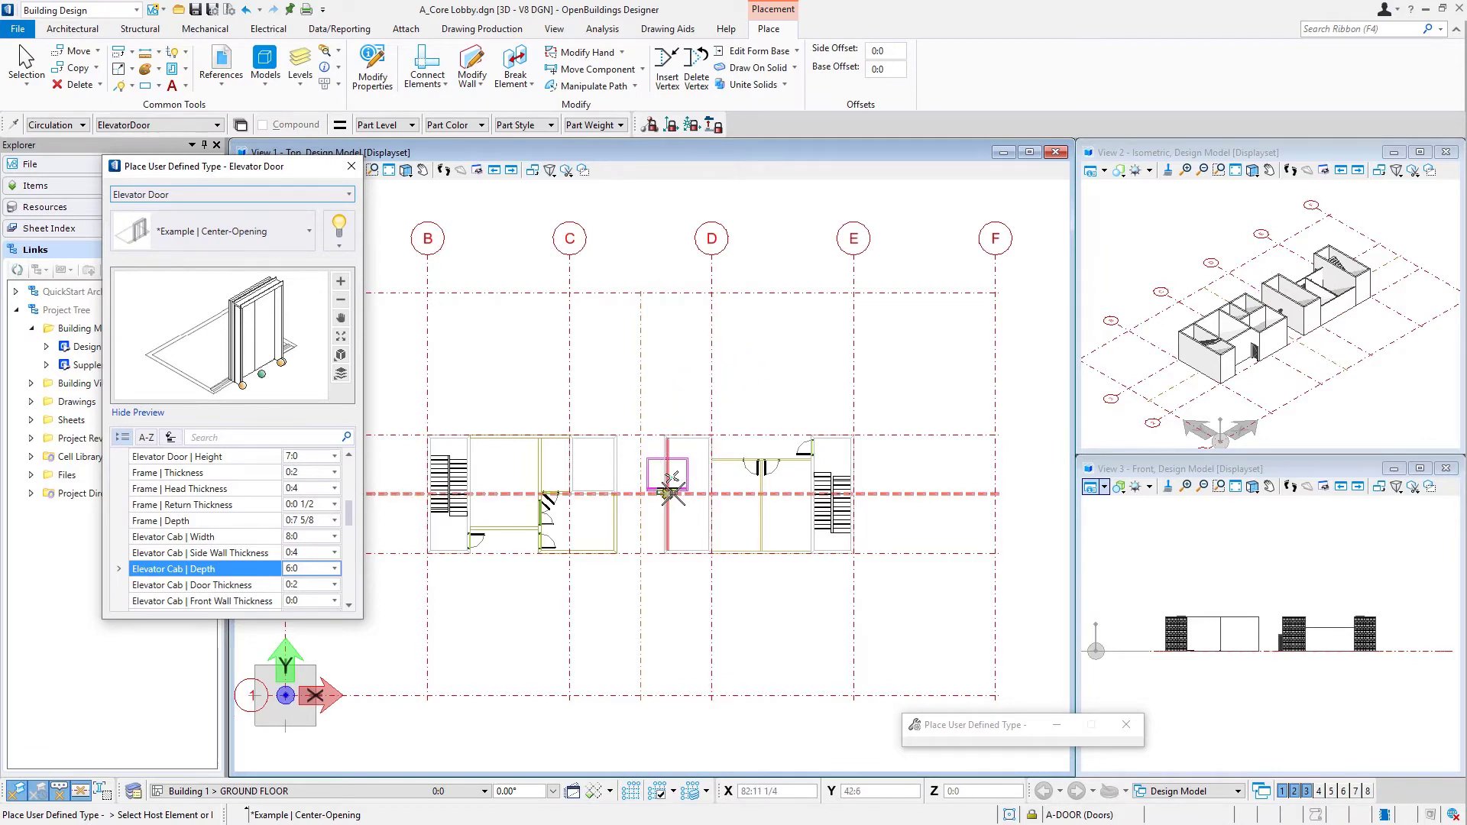
Place the second Center-Opening door in the CMU shaft wall near grid D, plus its cab
scroll(680, 483, up, 3)
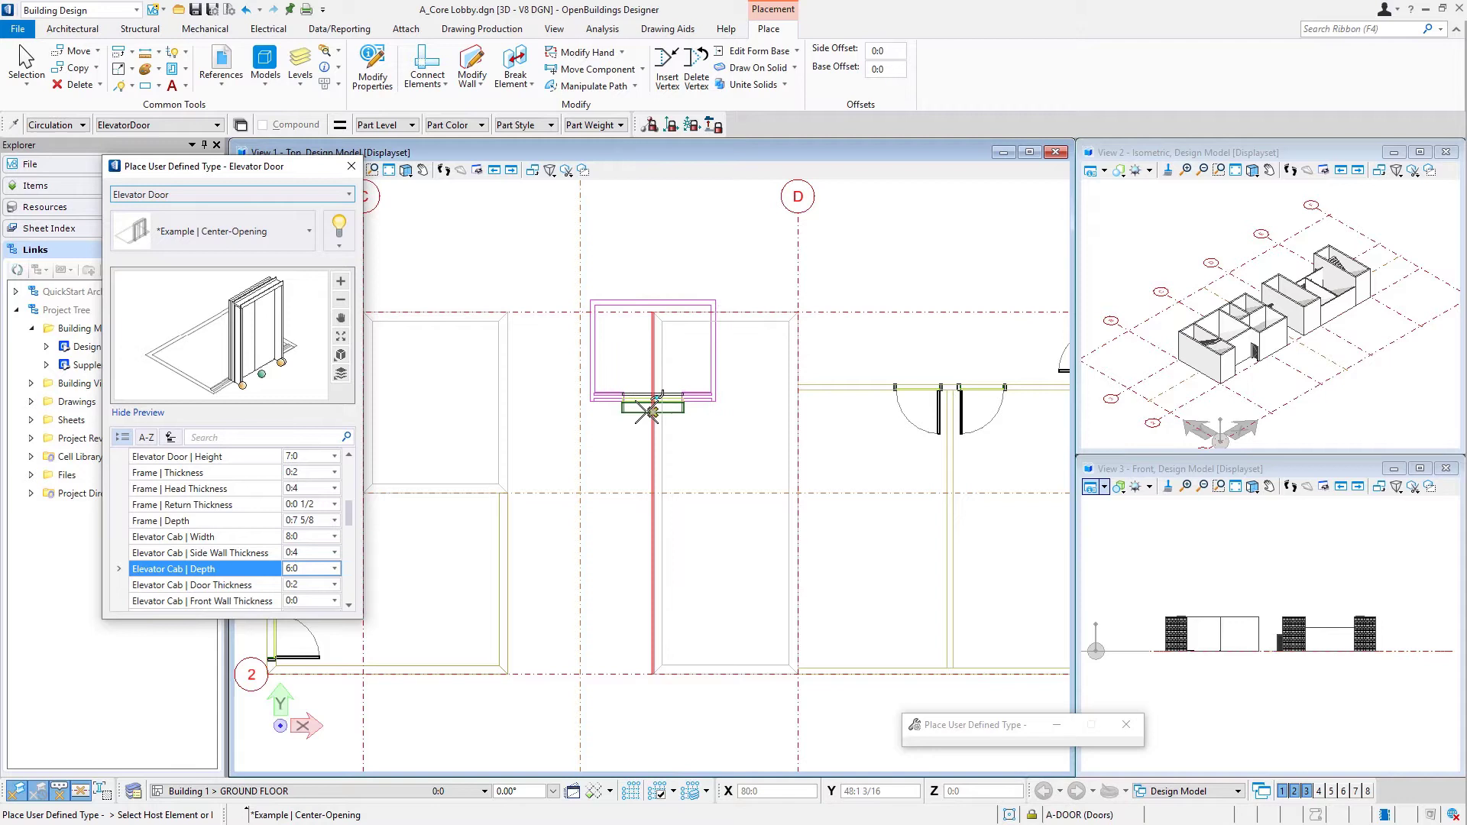
click(648, 413)
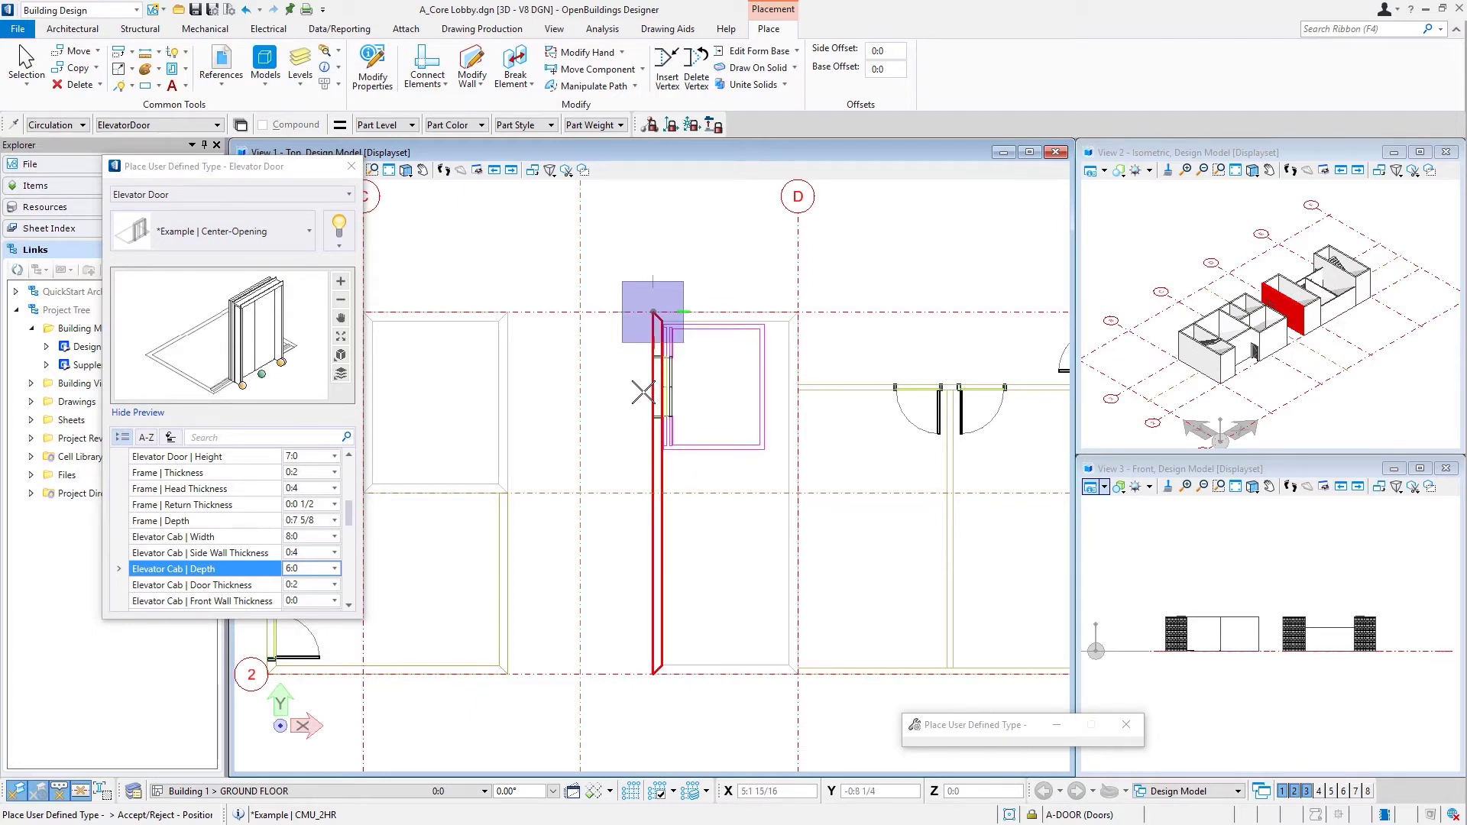
key(Return)
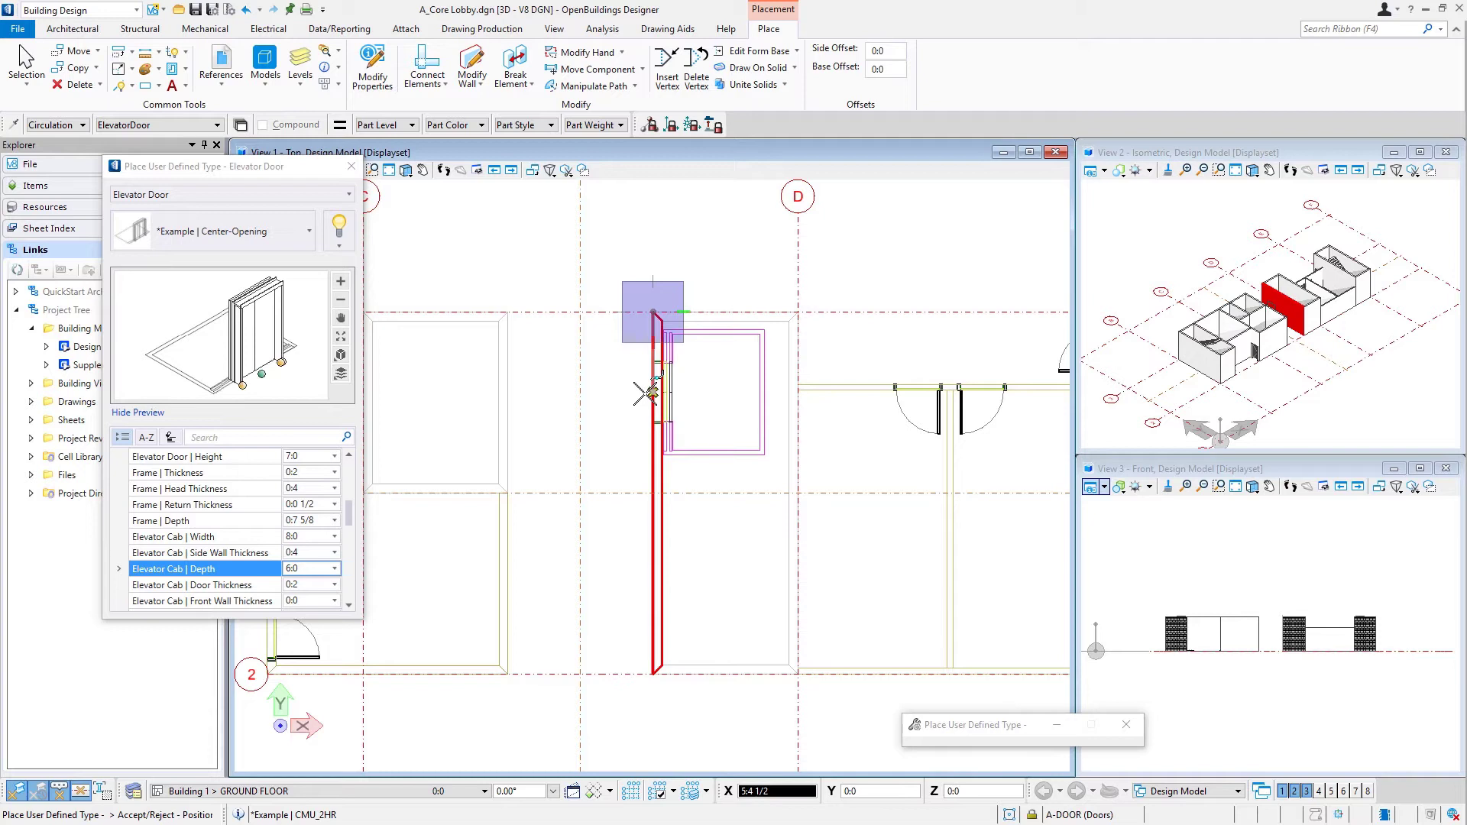
text(7.5)
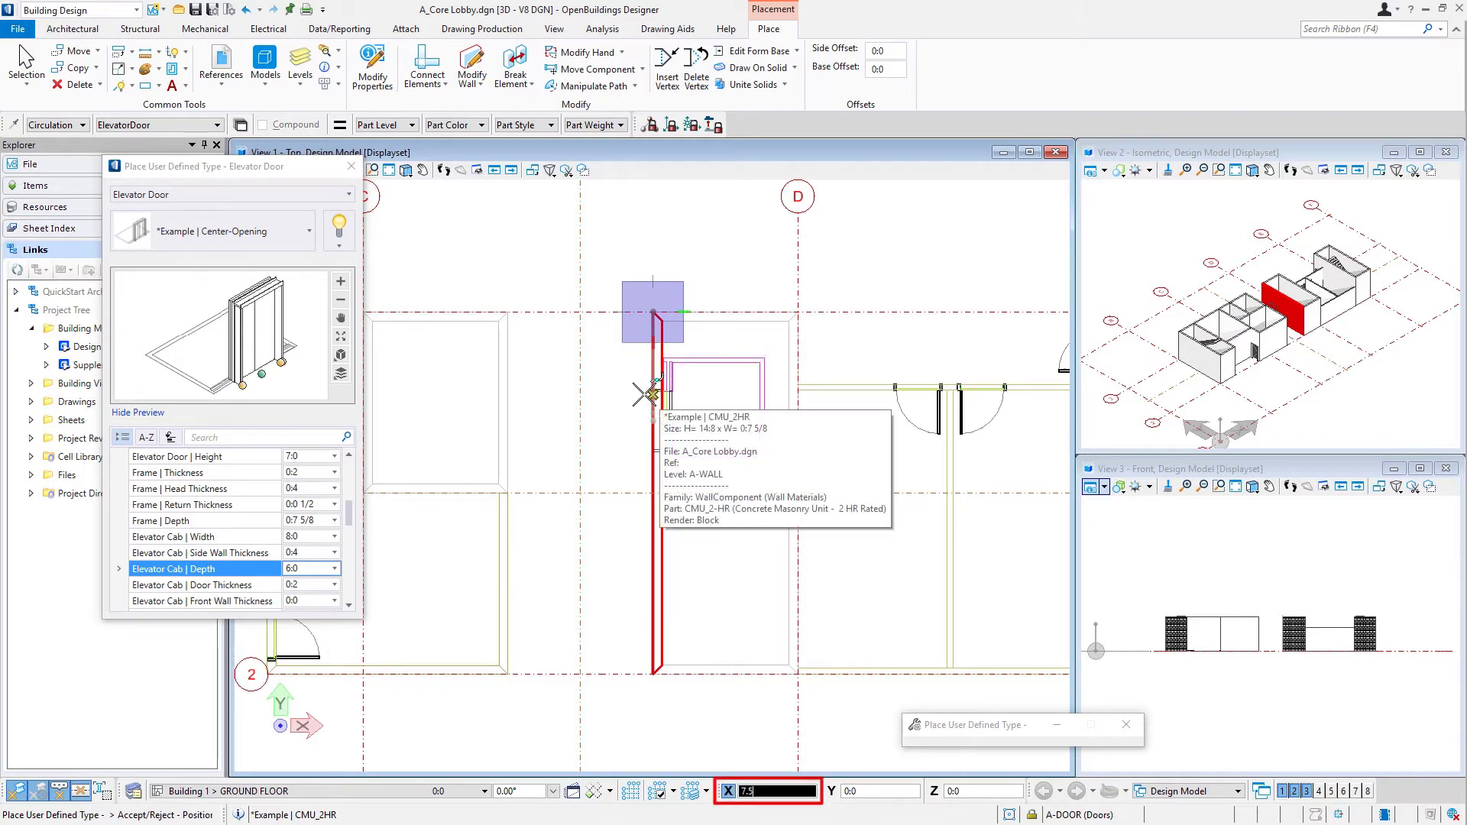
click(642, 394)
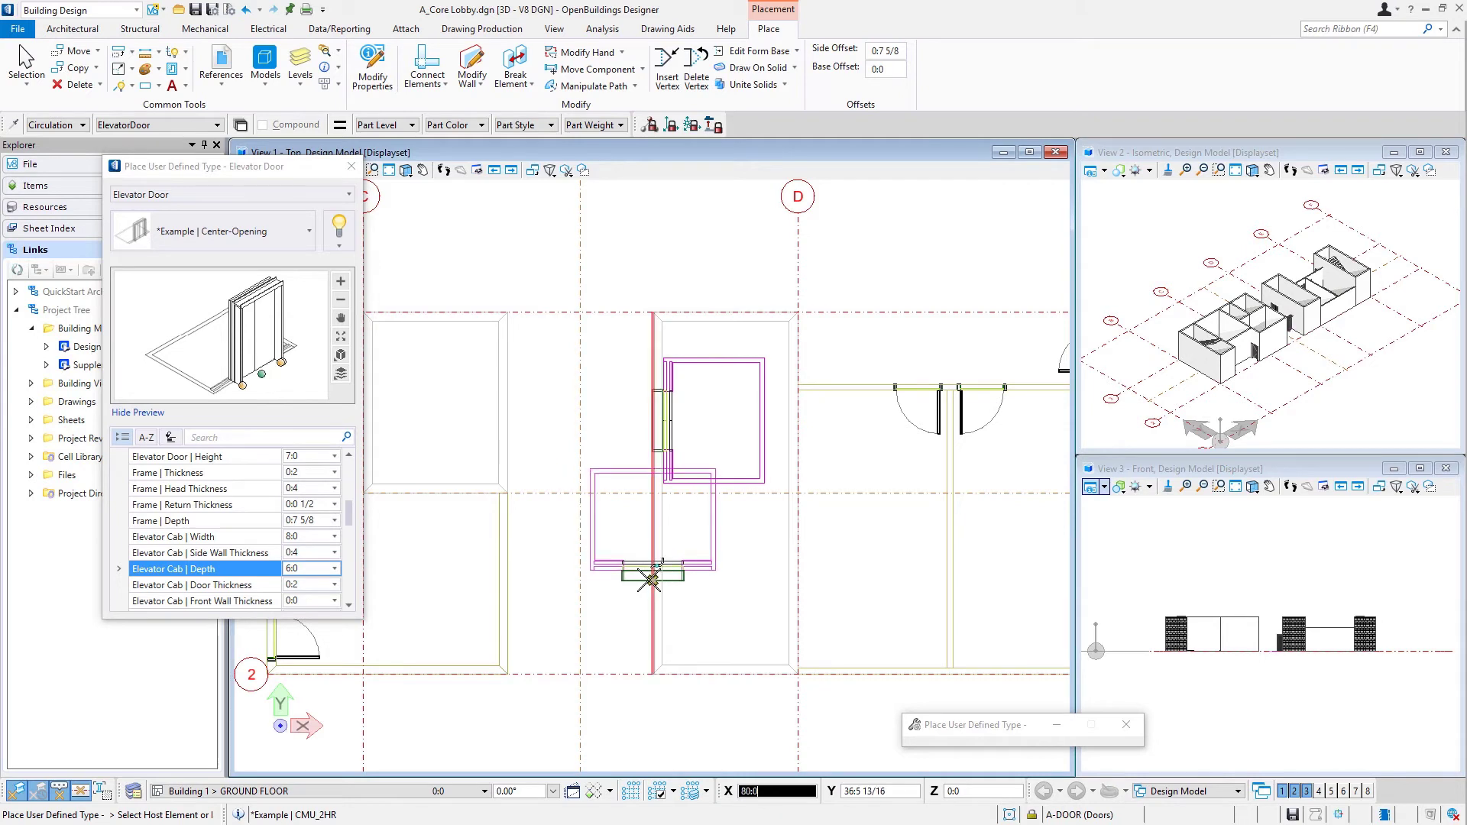
click(647, 619)
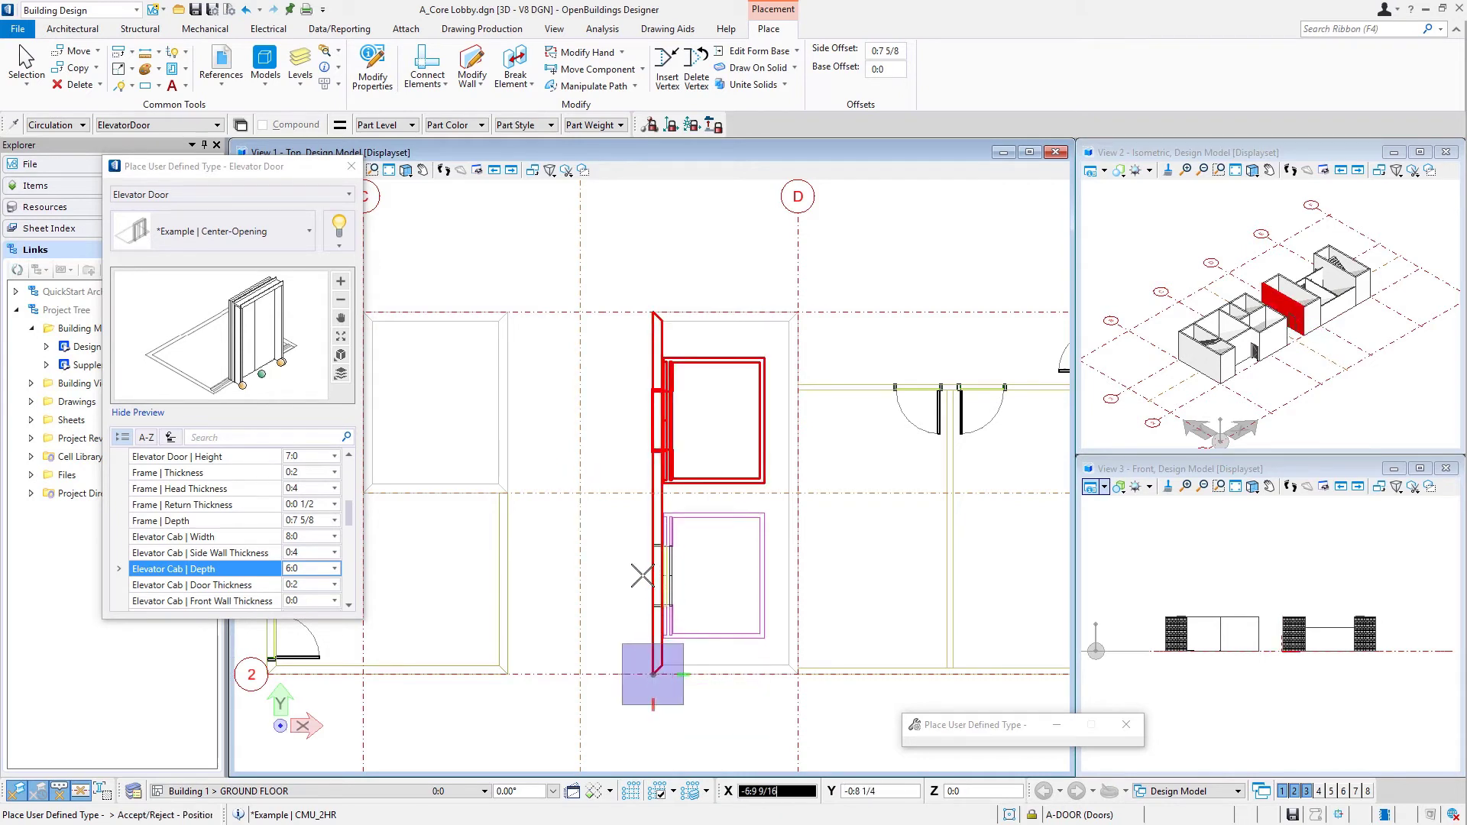
click(640, 574)
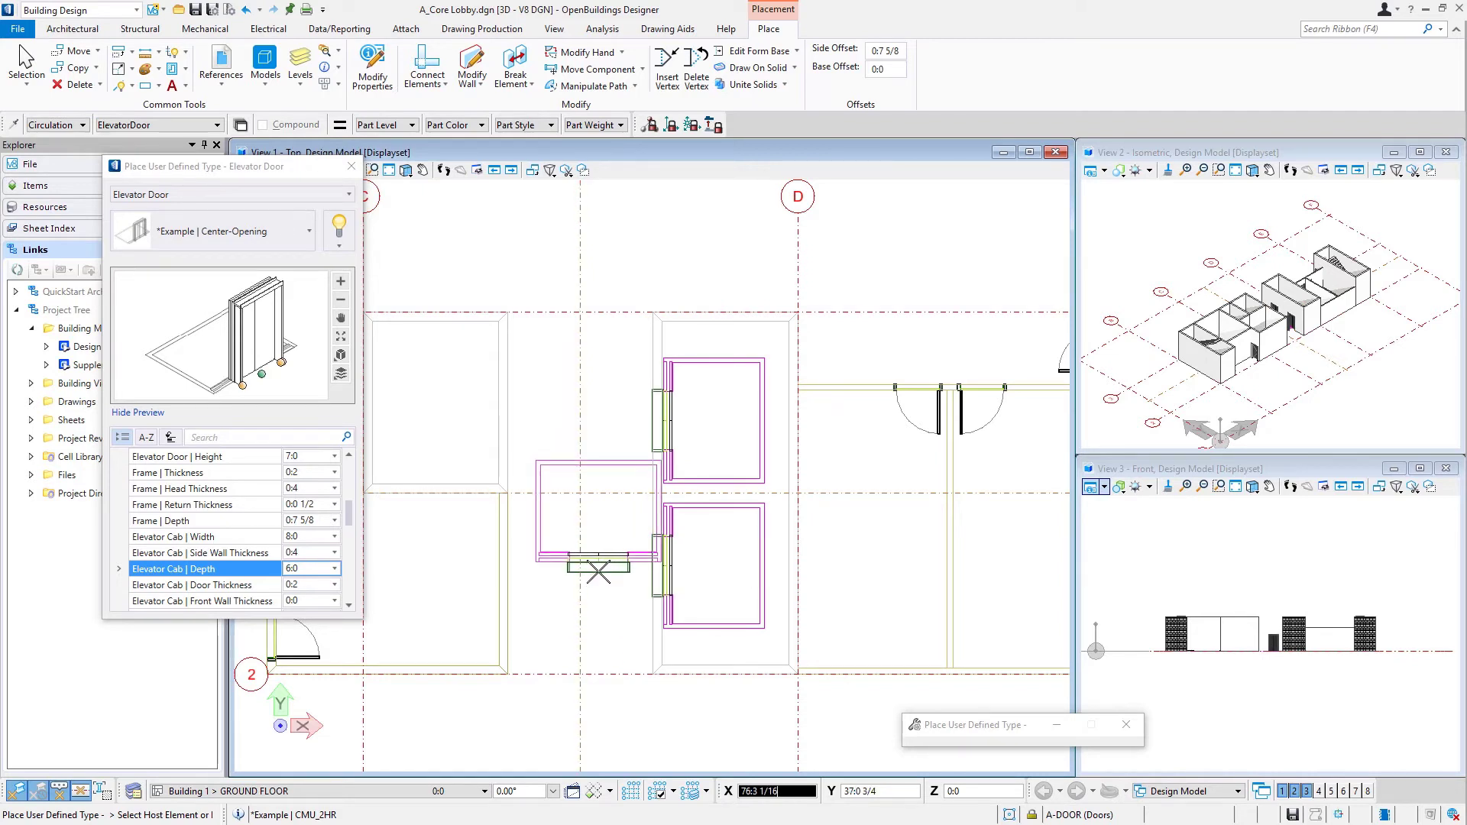
right_click(597, 558)
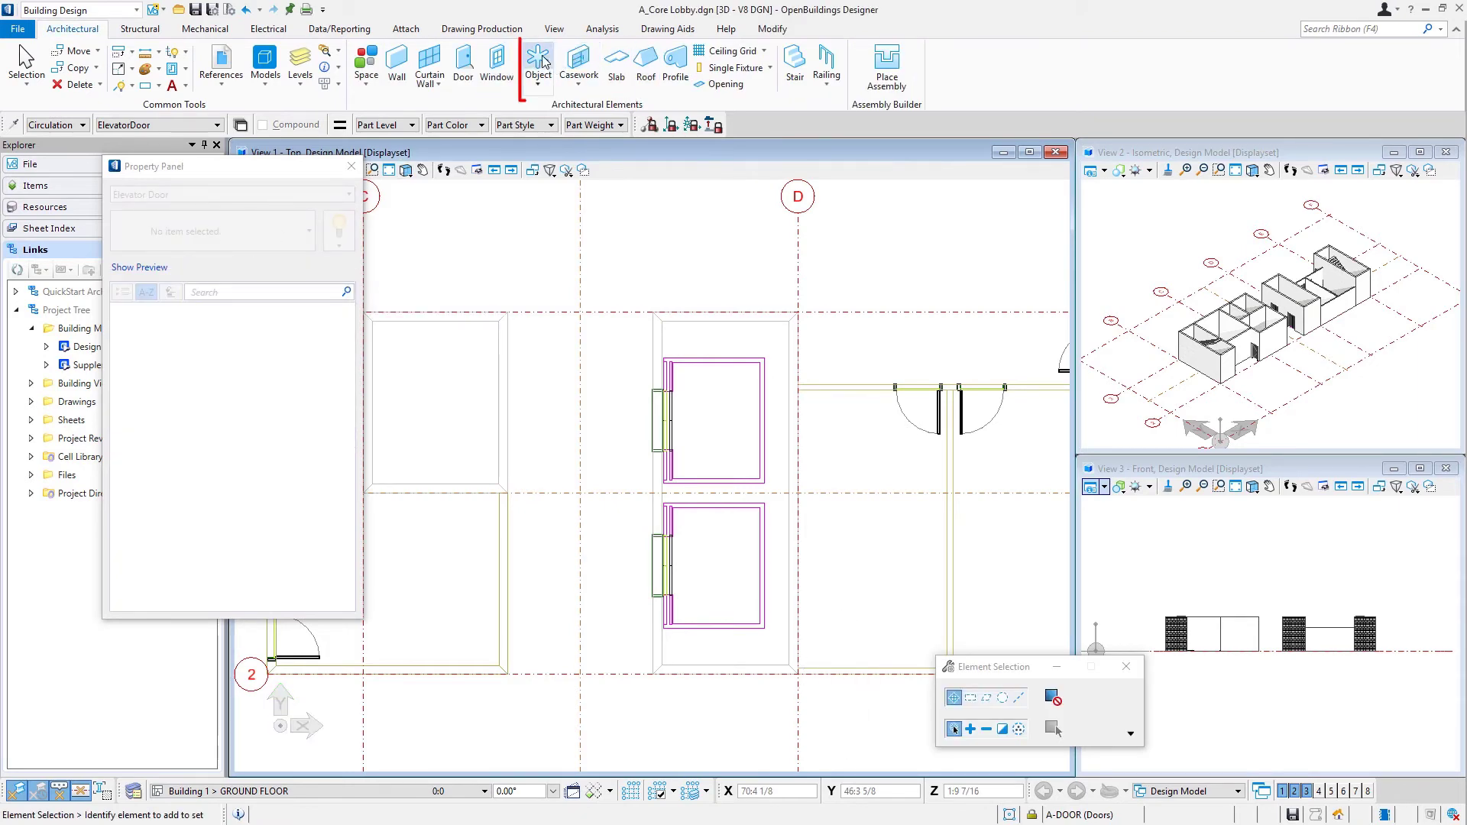
Start a new elevator door placement using the *Example | 2-Speed type
click(538, 63)
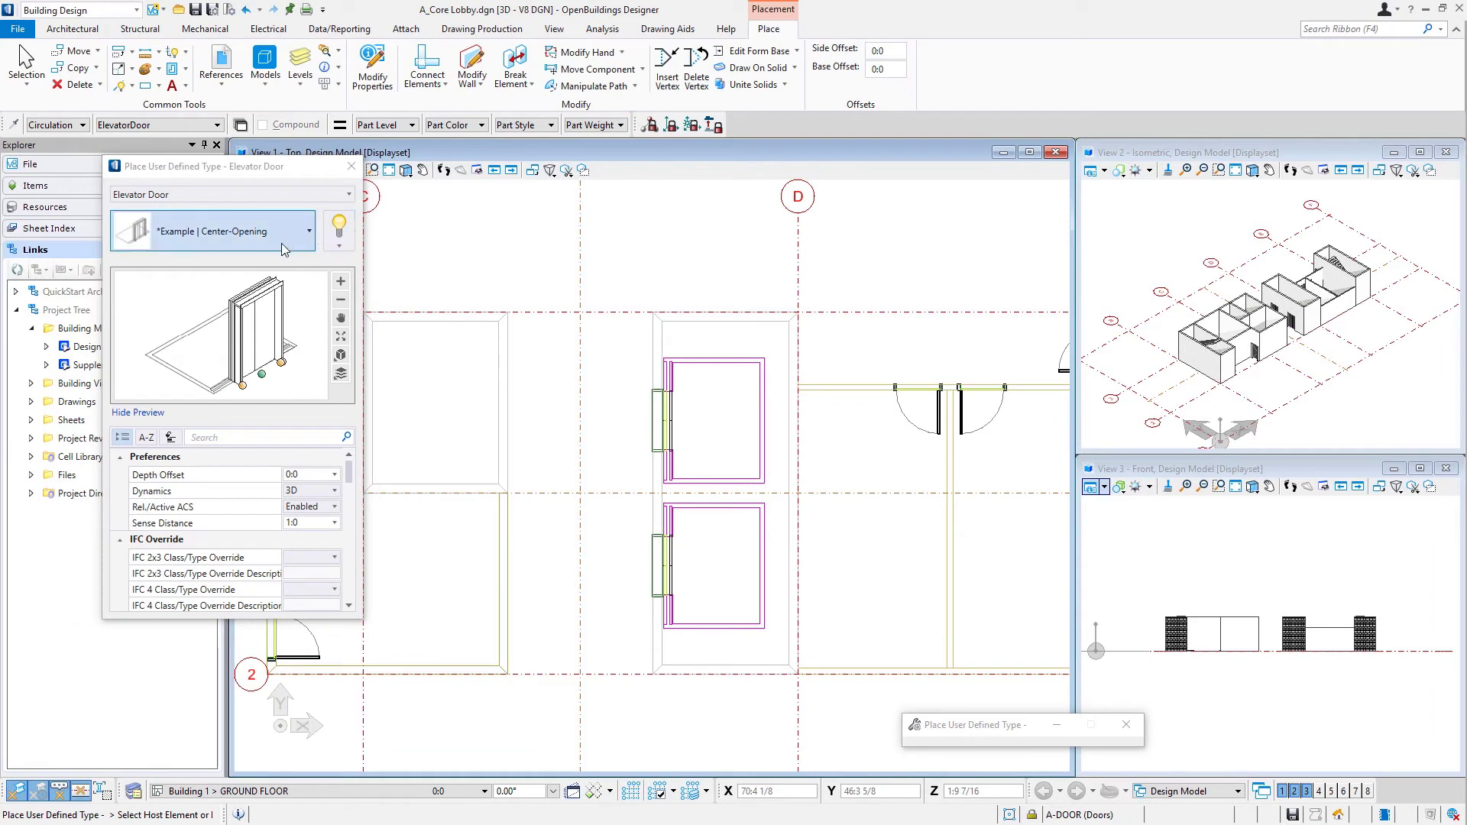
click(282, 246)
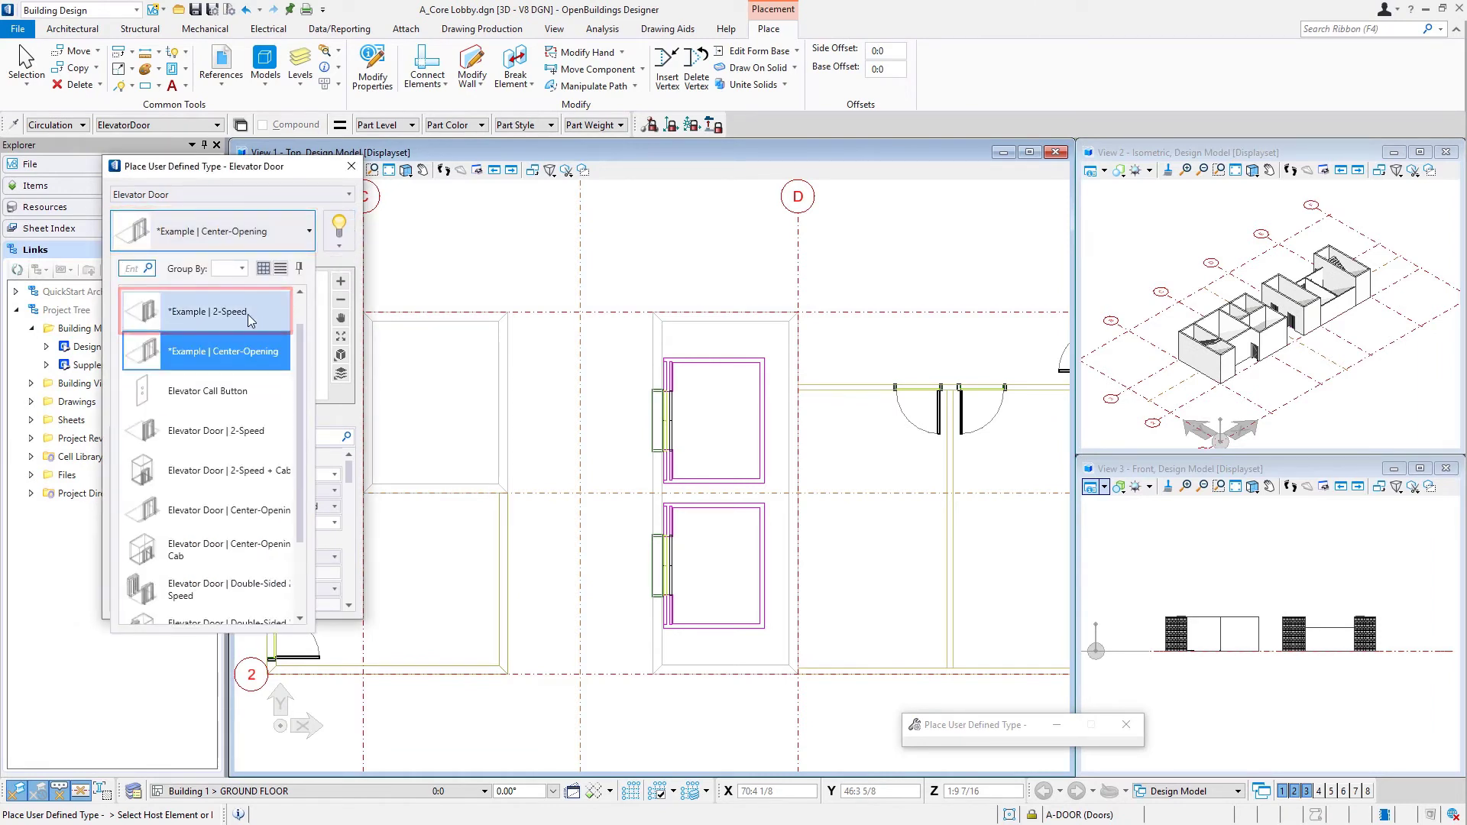
click(249, 313)
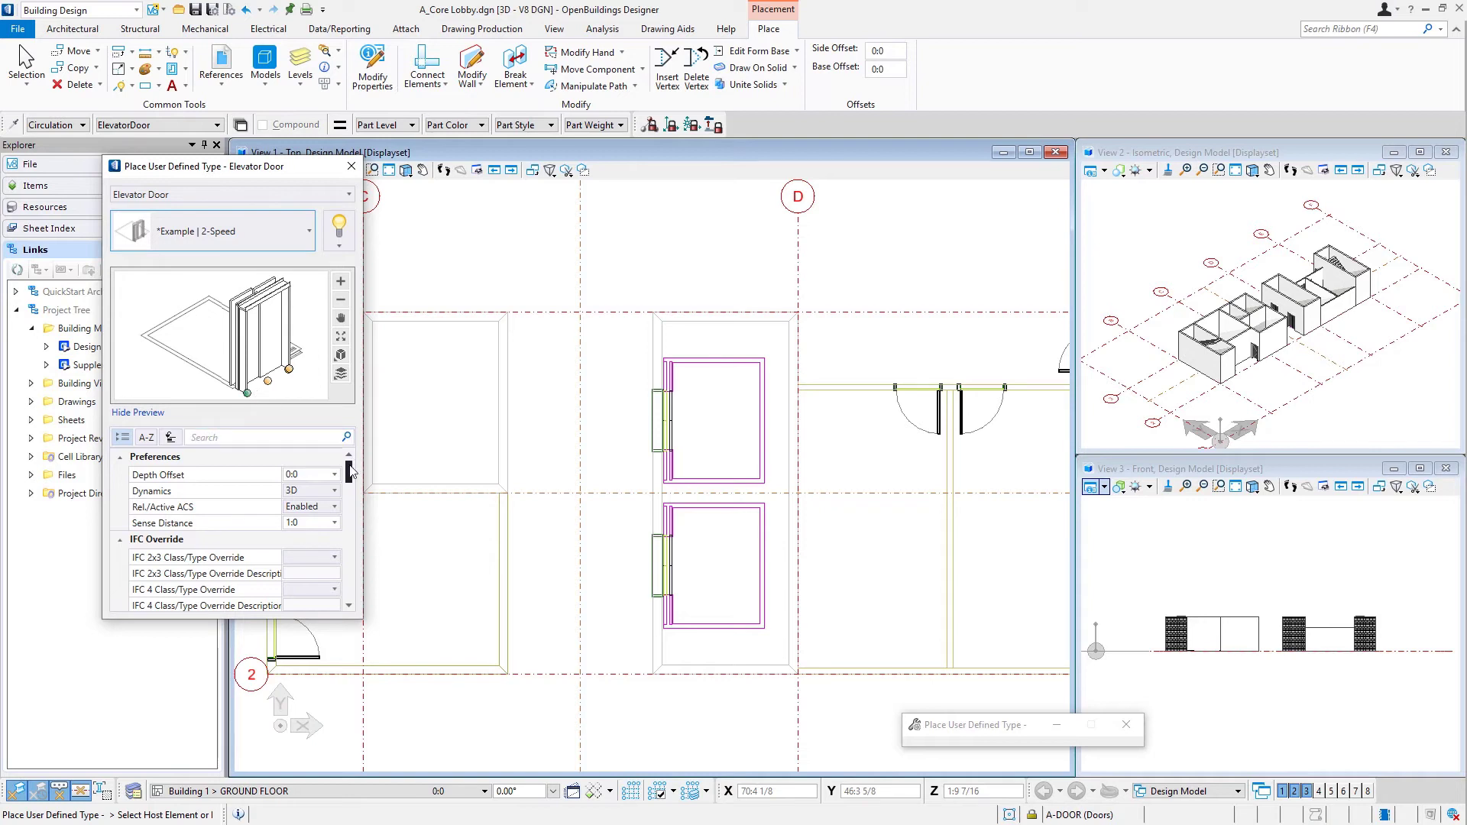
Verify the 2-Speed door is 4:0 wide by 7:0 high and zoom to the grid C shaft
drag(349, 474, 348, 506)
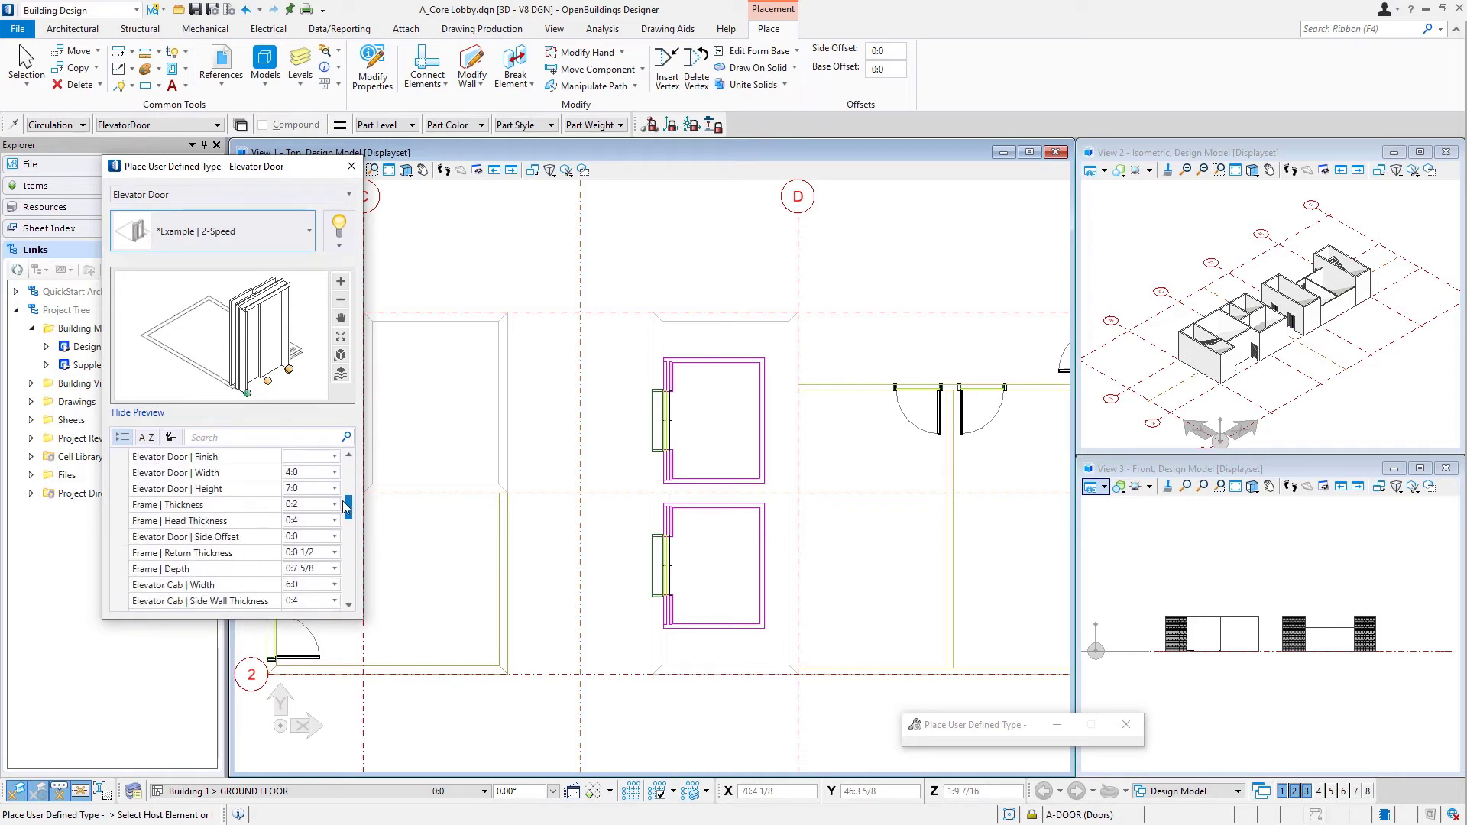
click(302, 474)
click(306, 487)
drag(350, 511, 351, 516)
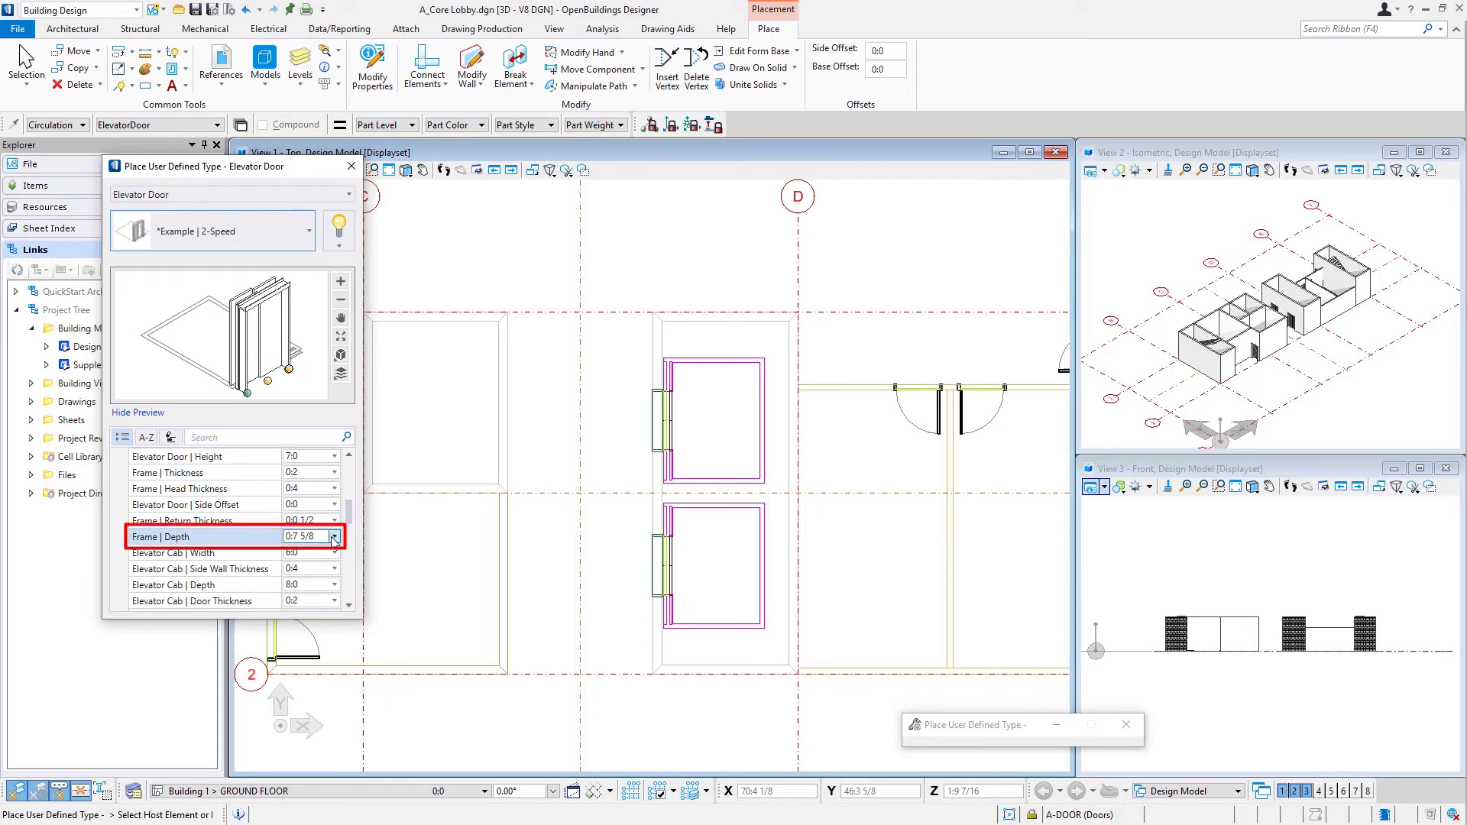
scroll(333, 536, down, 3)
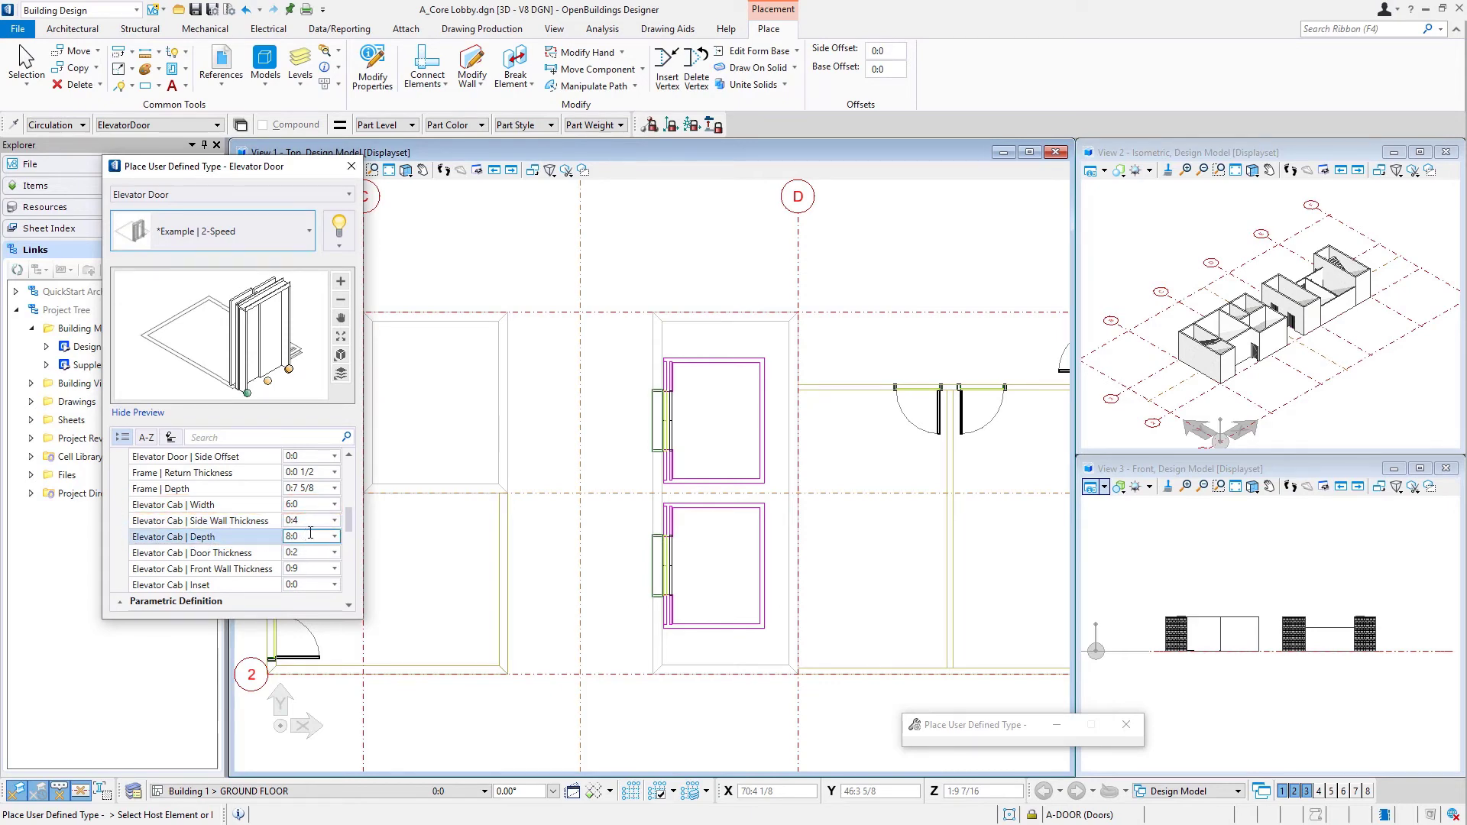
scroll(756, 449, down, 2)
scroll(506, 450, up, 2)
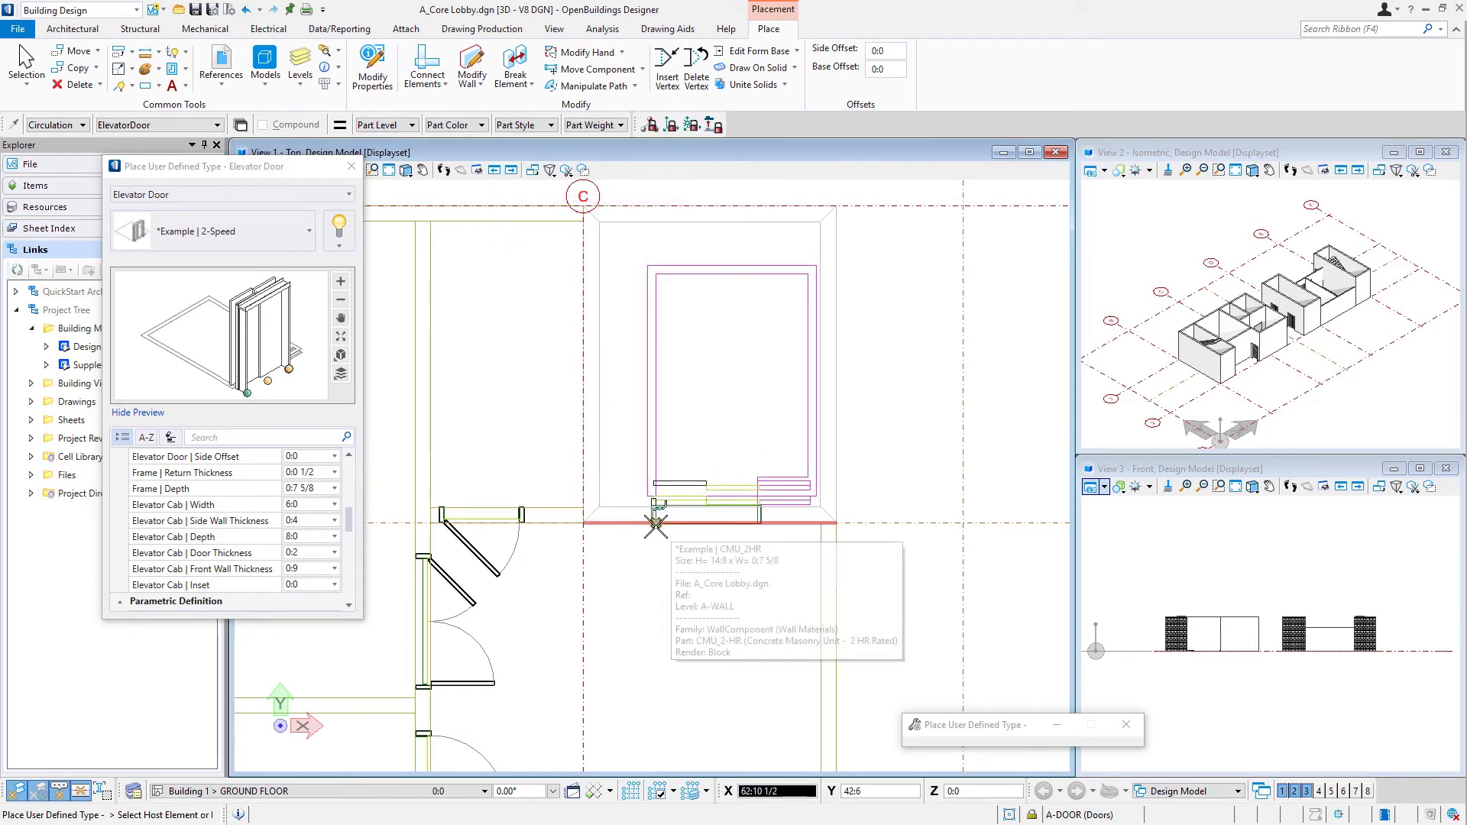
Place the 2-Speed door in the grid C shaft wall at a 1:6 X offset, then end the tool
click(655, 525)
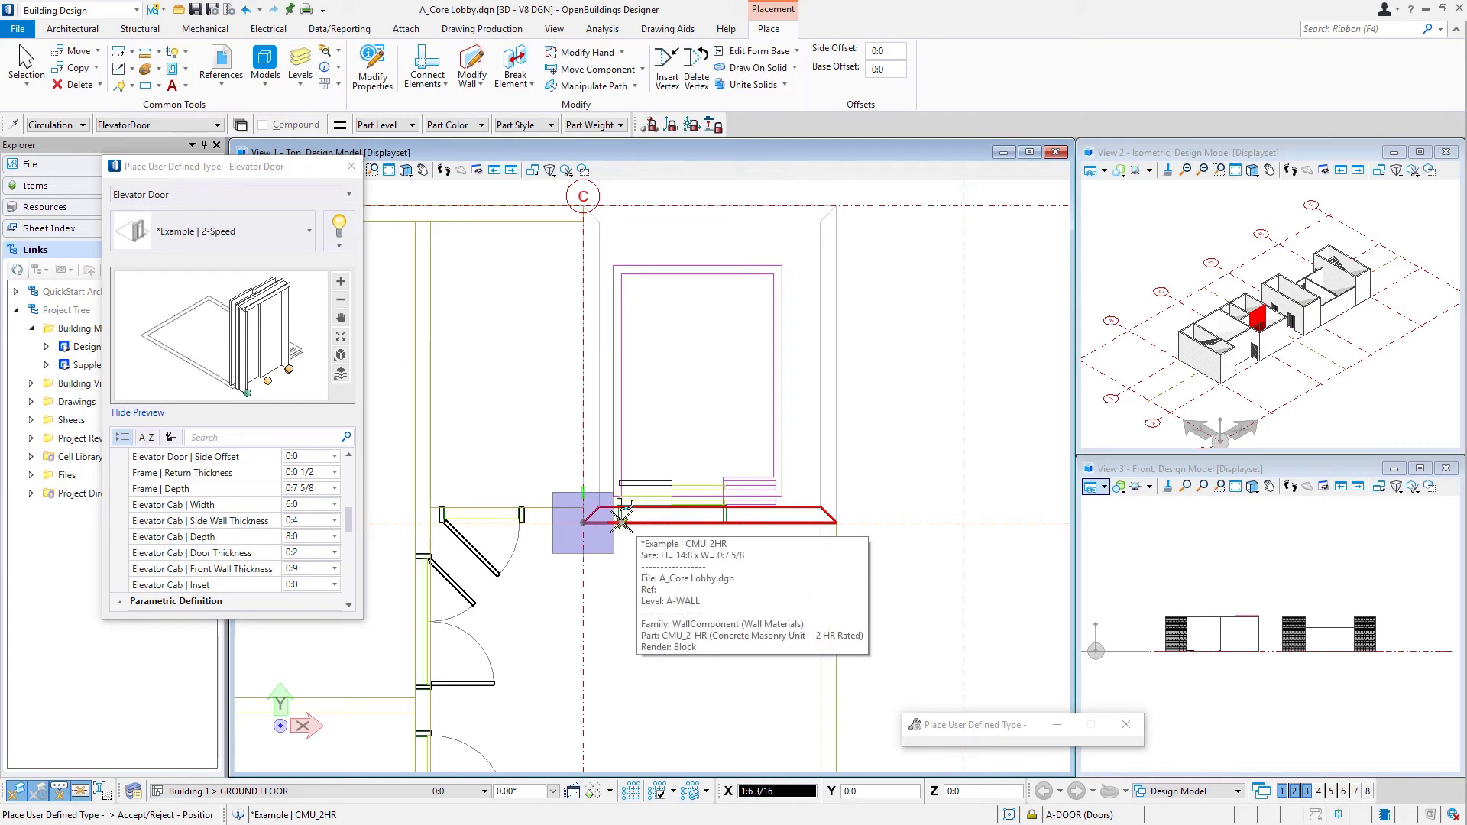
text(1)
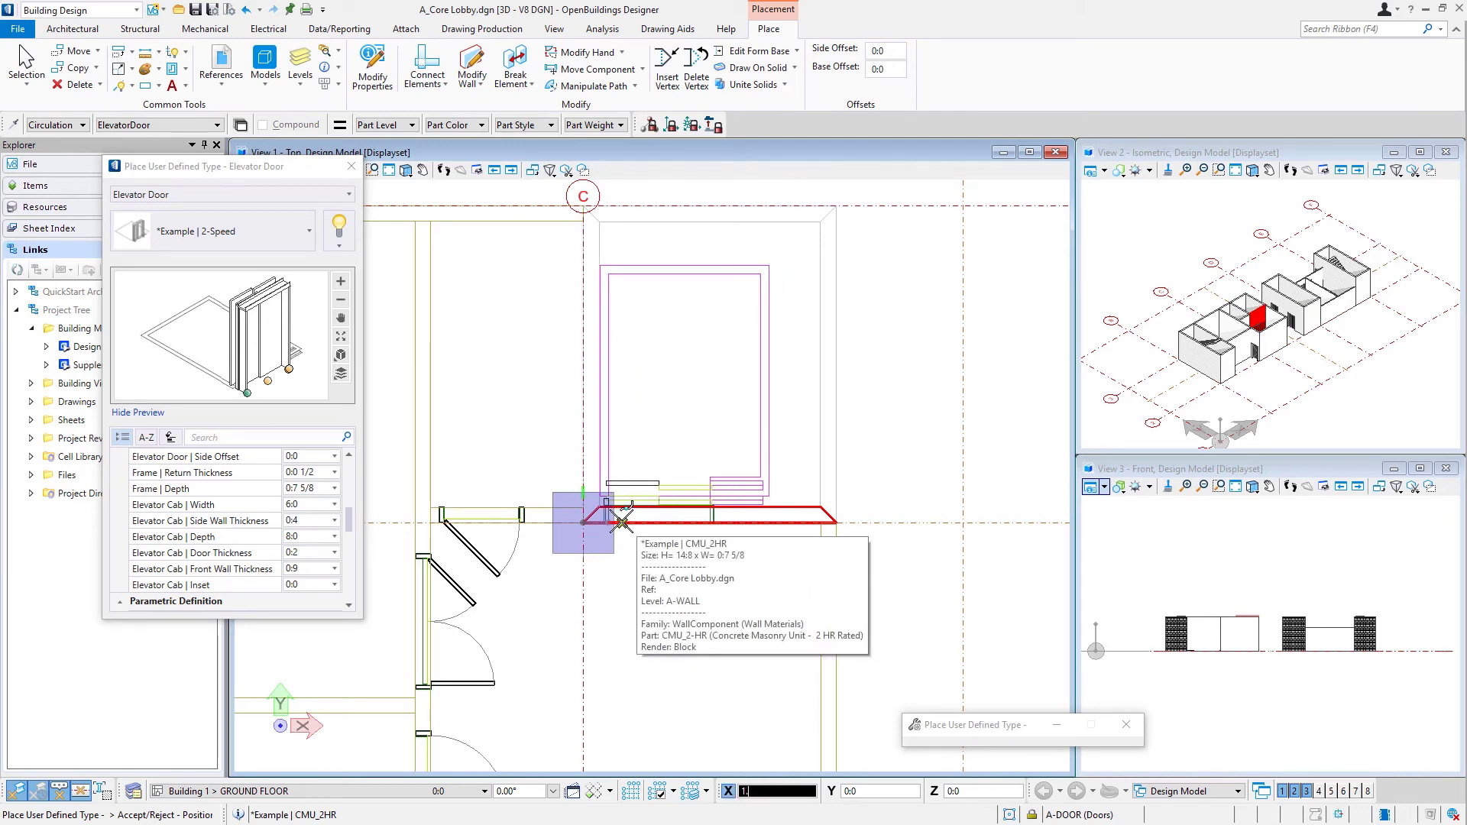
text(:6)
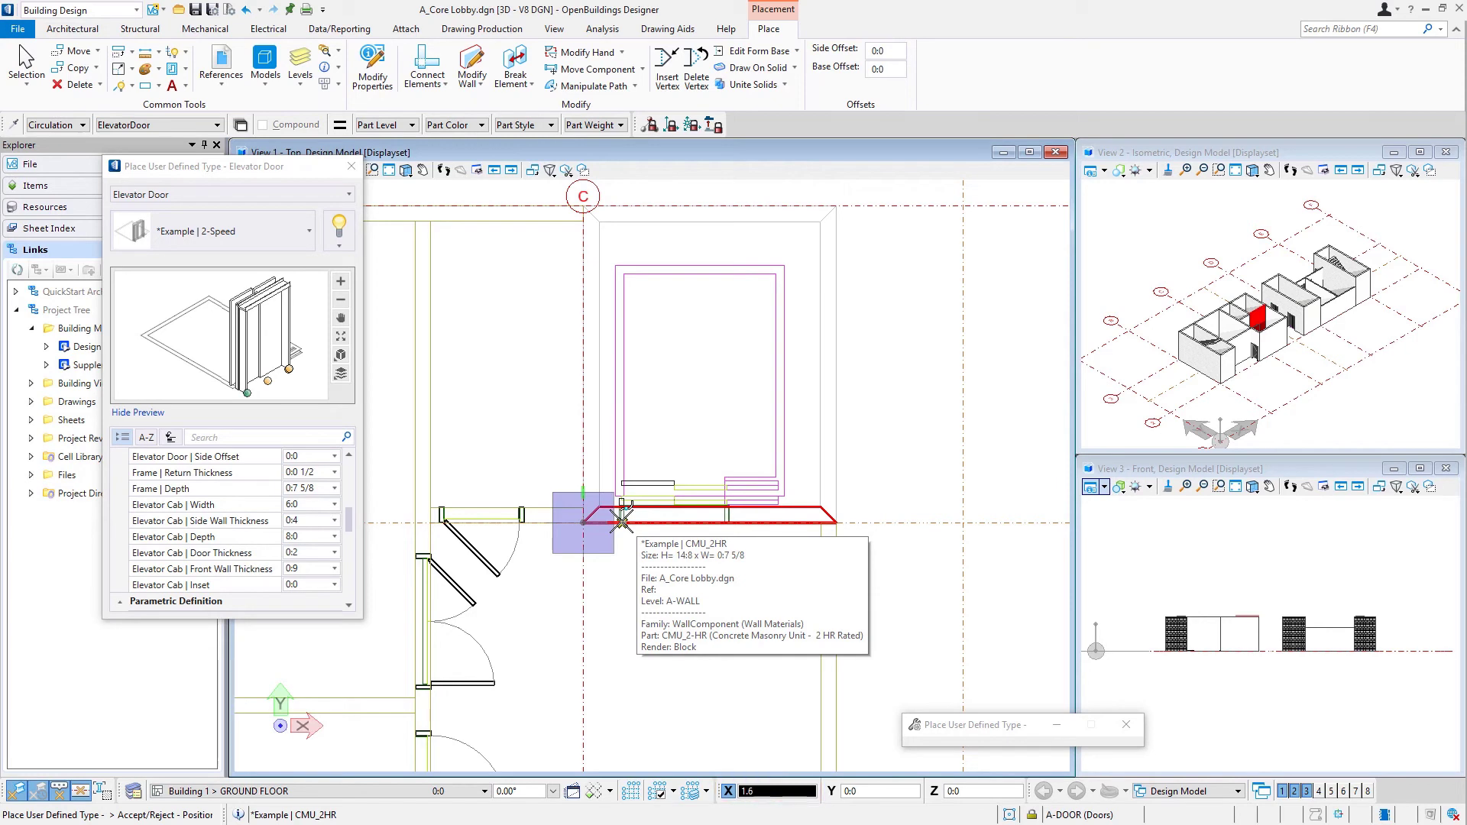
click(620, 520)
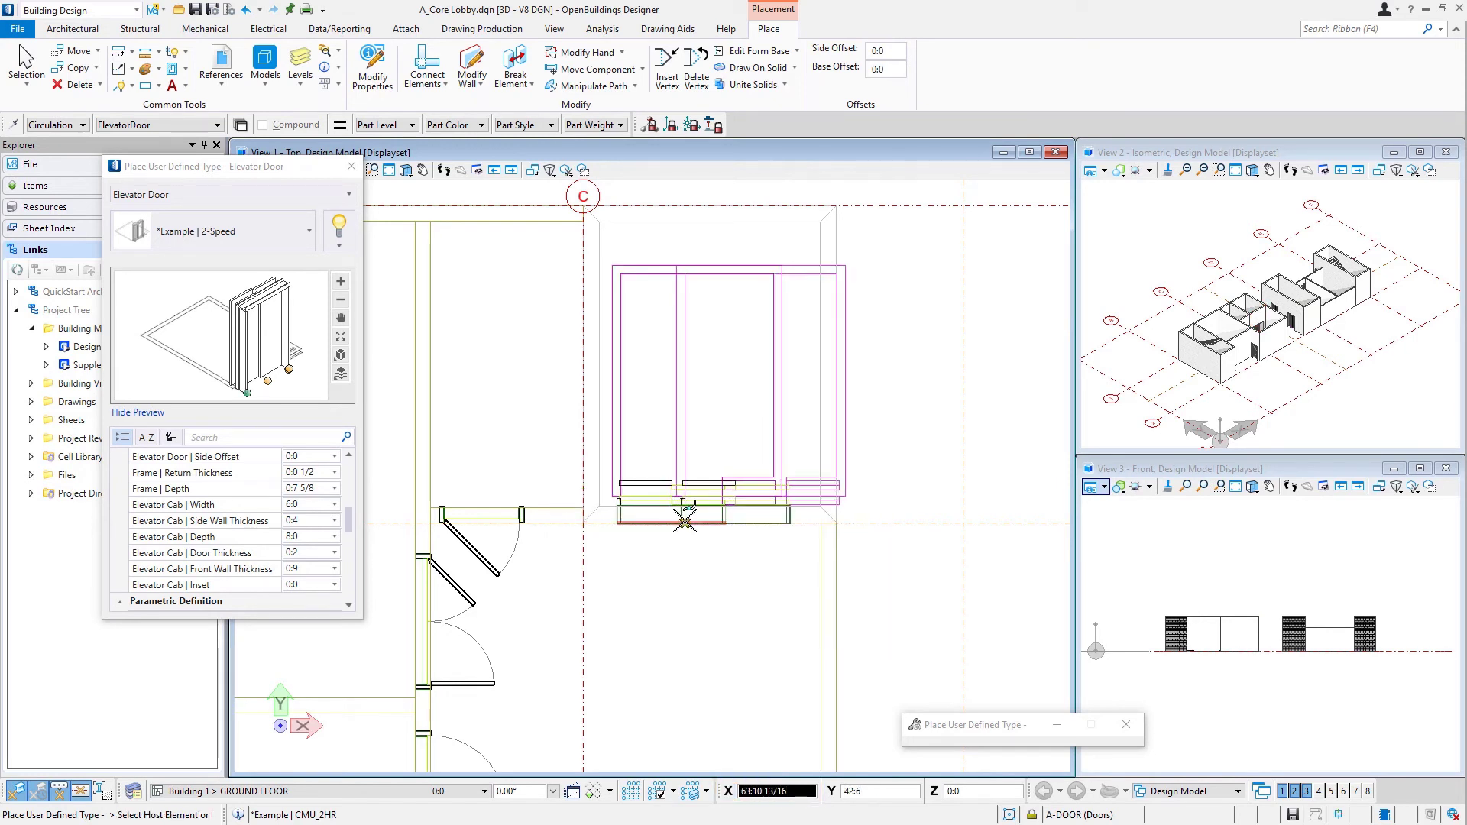
key(Escape)
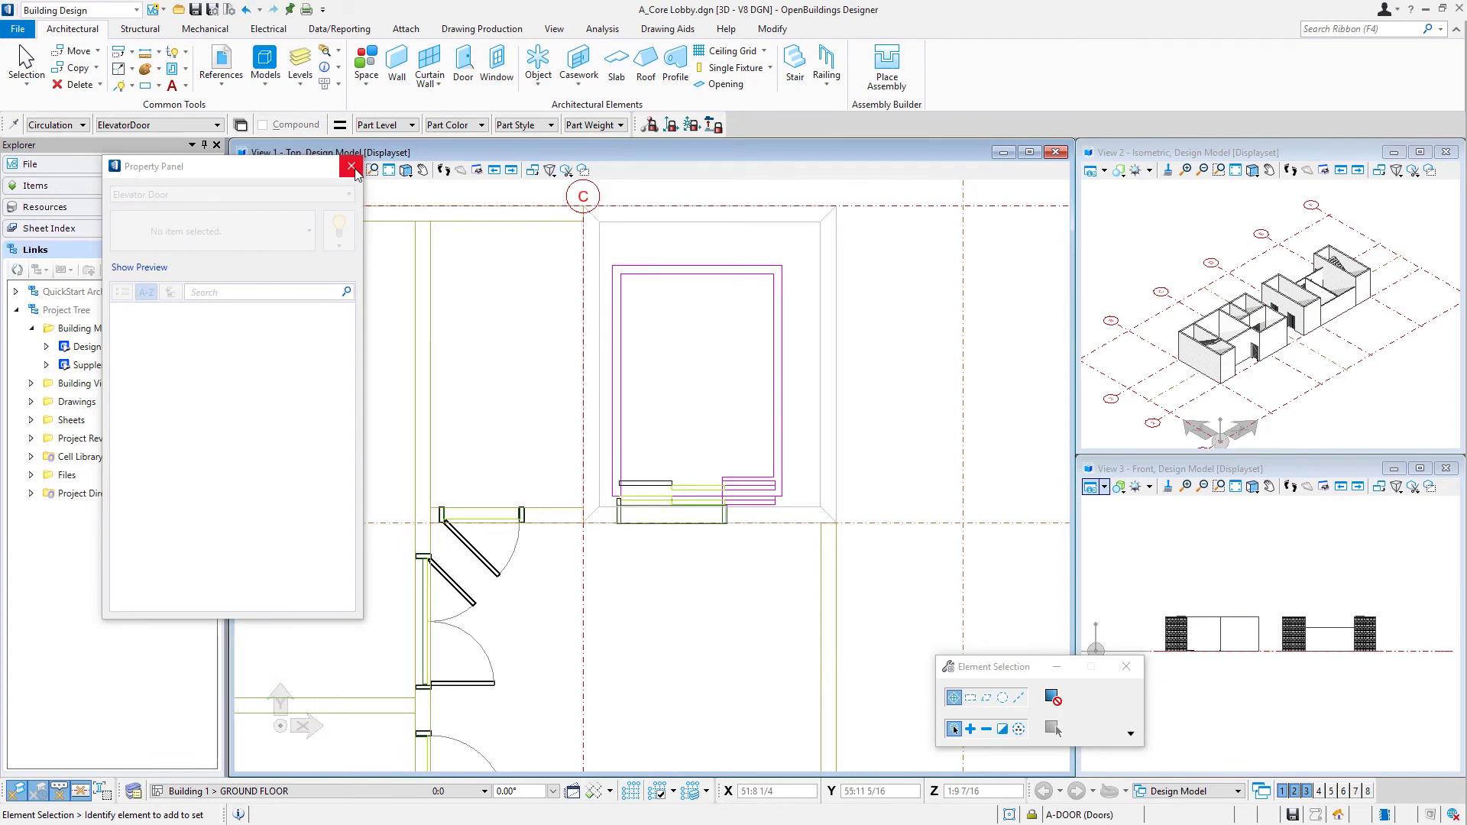
Switch the main view to an Isometric rotation with Full Color Modeling
scroll(431, 425, down, 3)
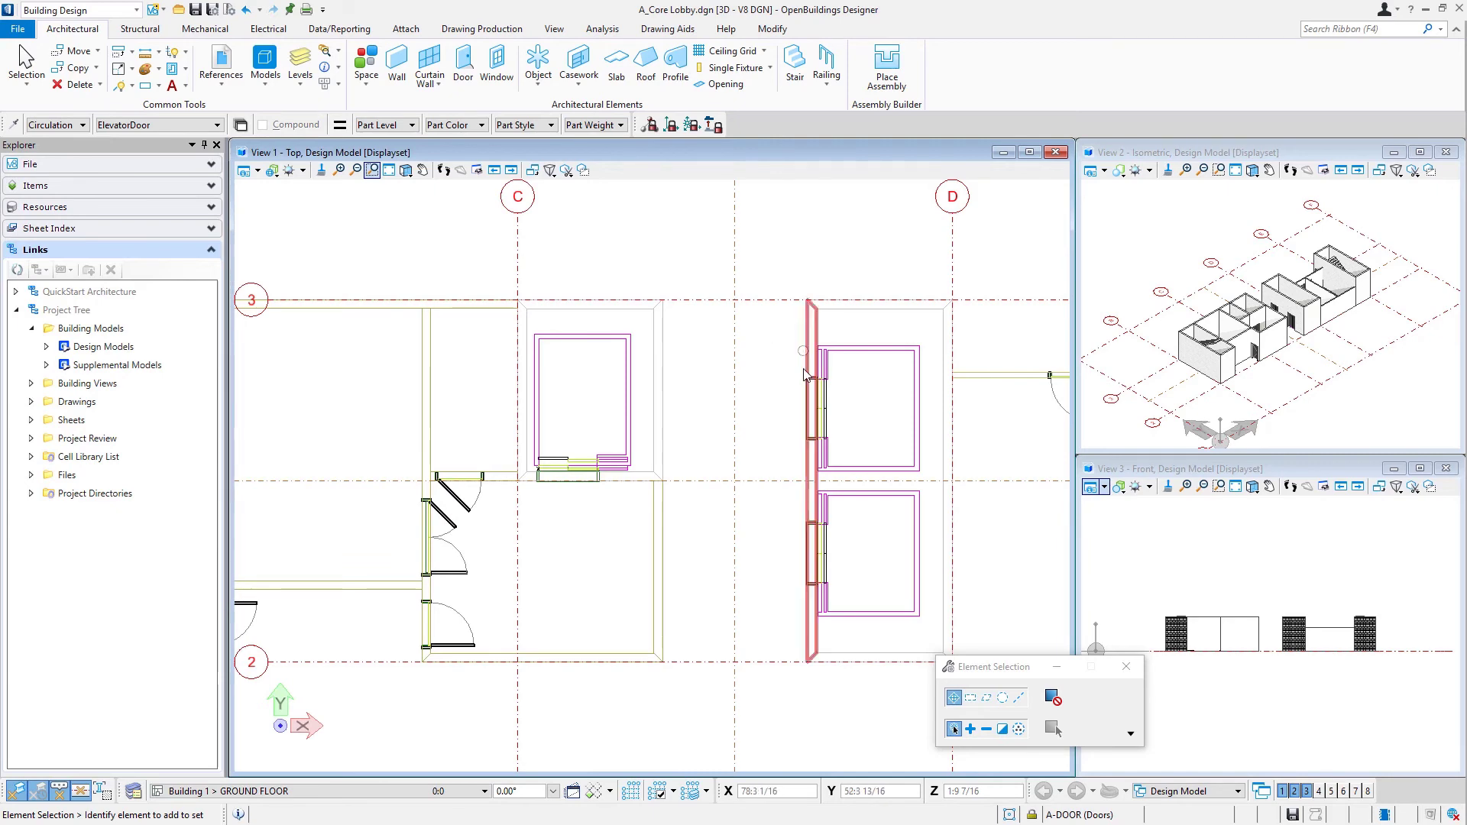
click(406, 170)
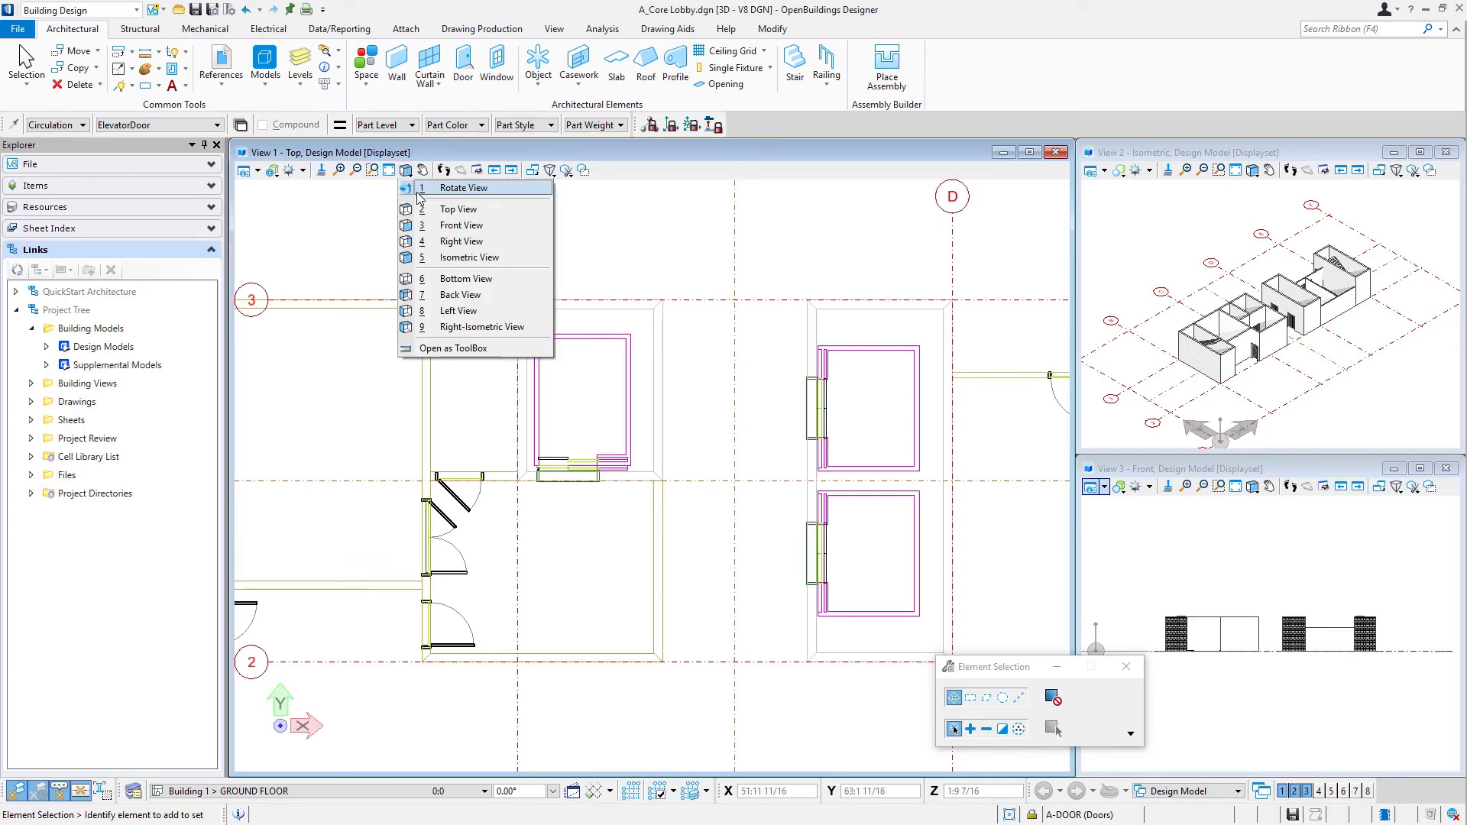
click(462, 258)
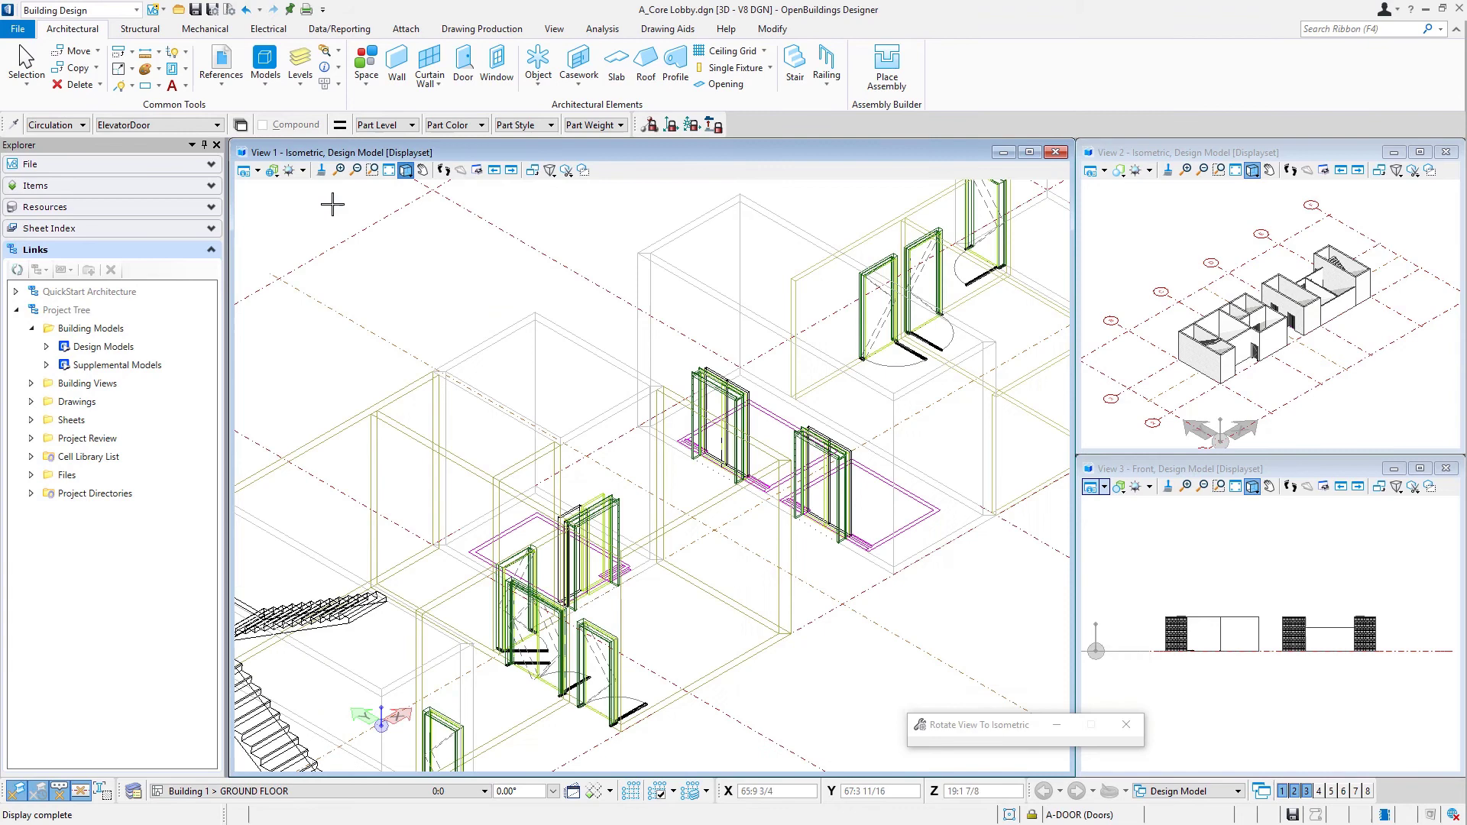
click(272, 169)
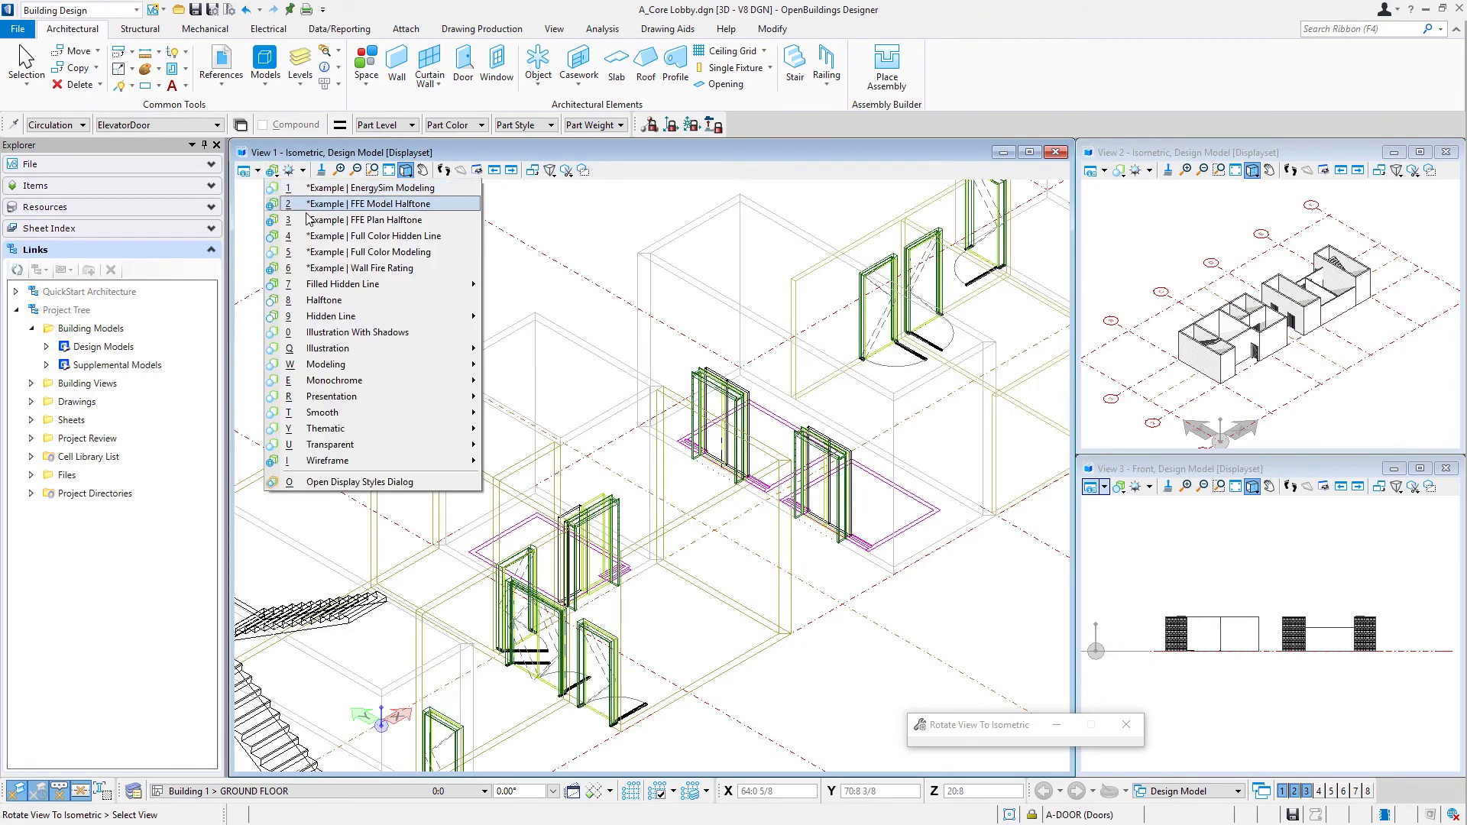
click(358, 252)
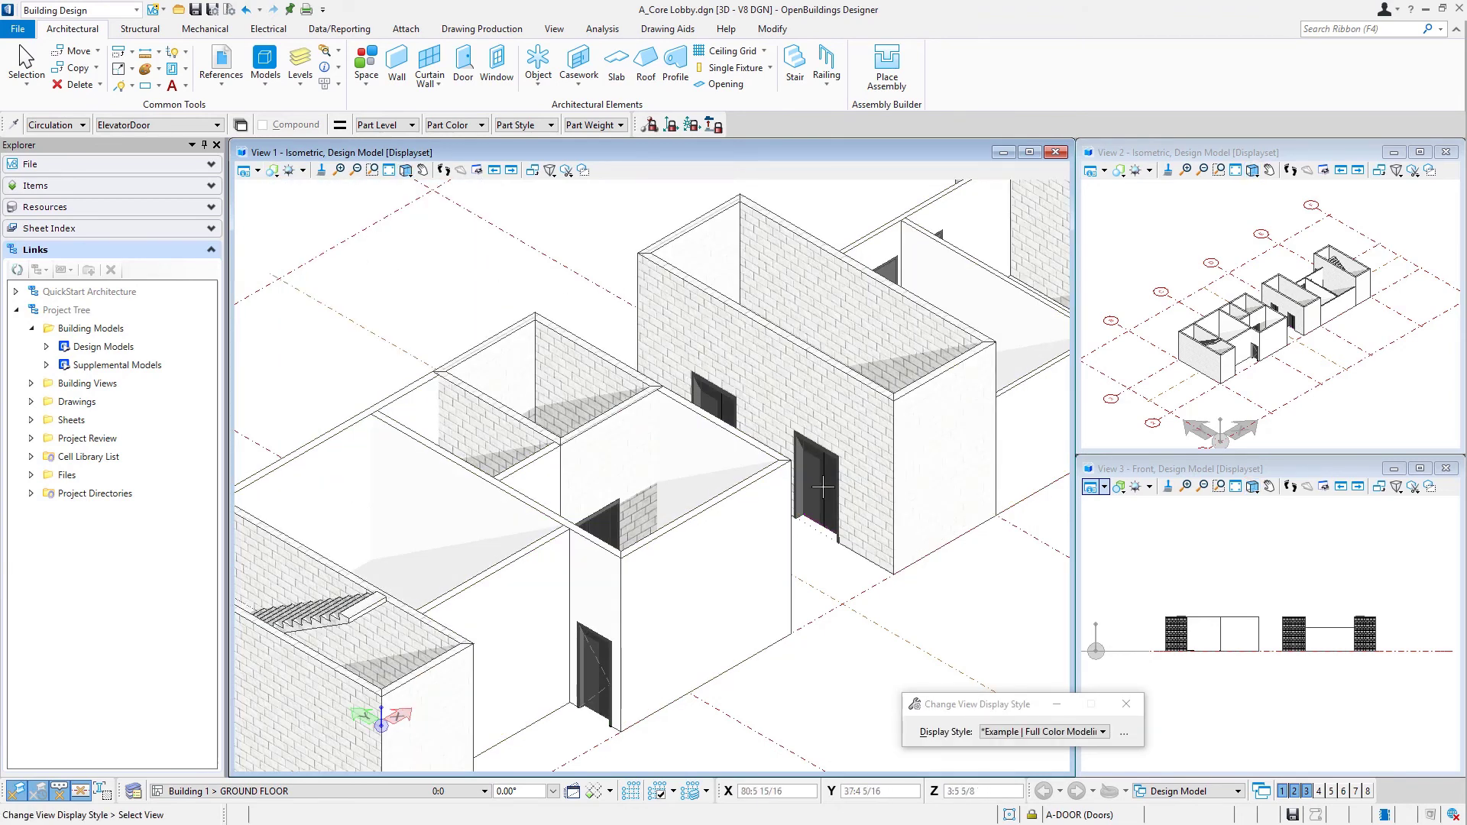
scroll(822, 486, up, 4)
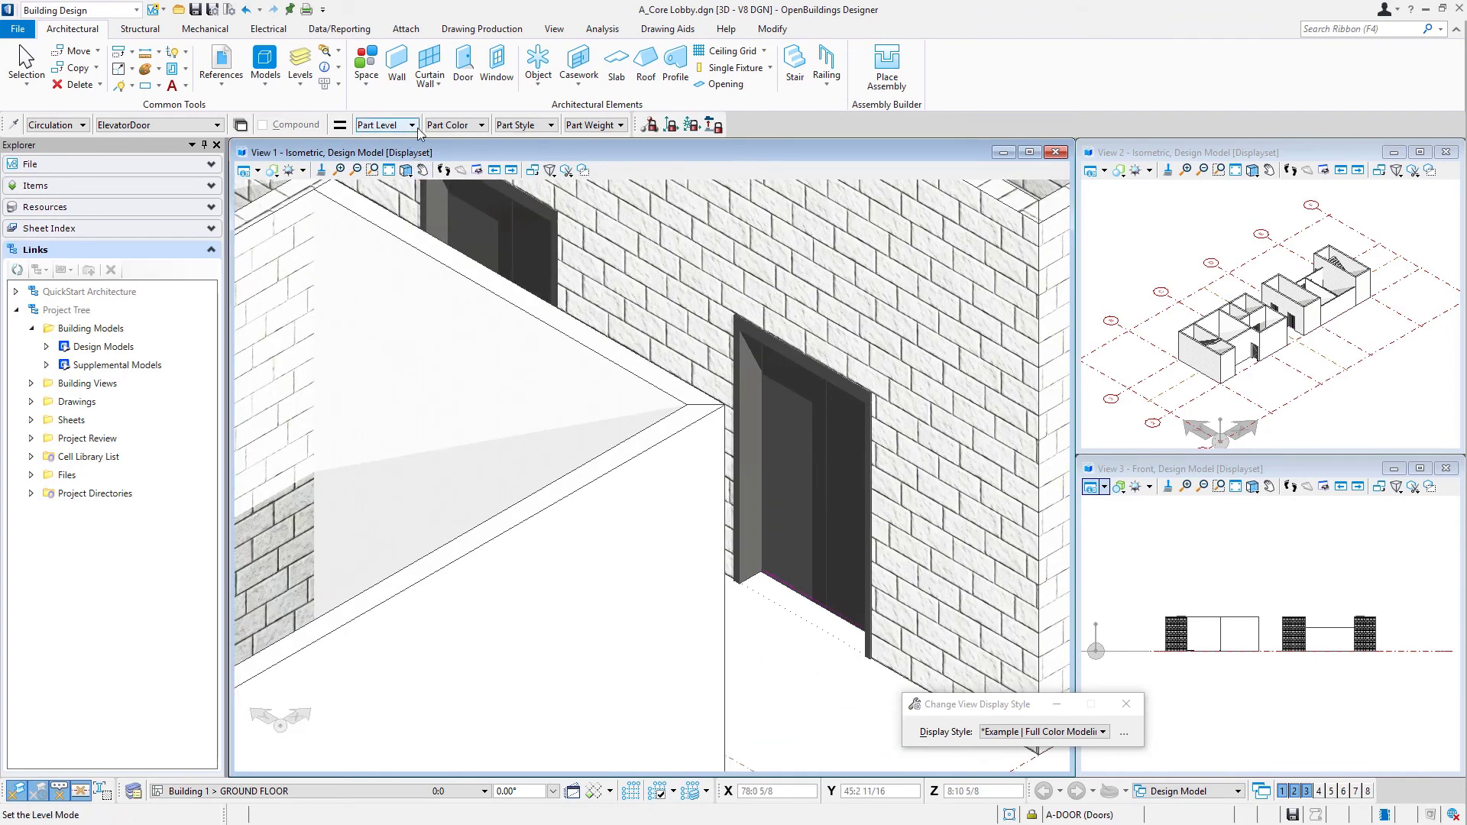
Make the second view a Wireframe White Background top plan and fit both views
click(405, 170)
click(1118, 170)
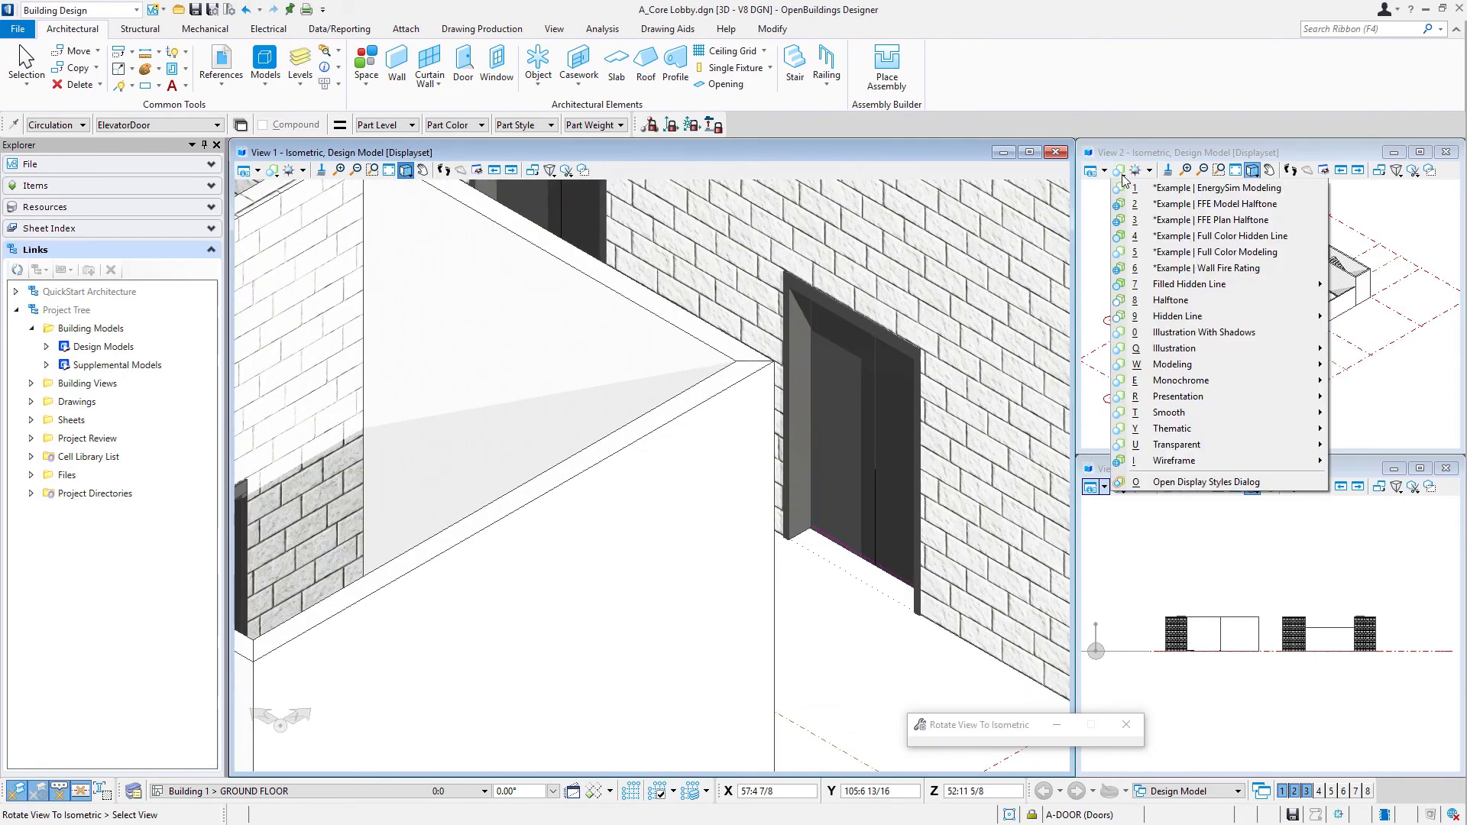
mouse_move(1161, 460)
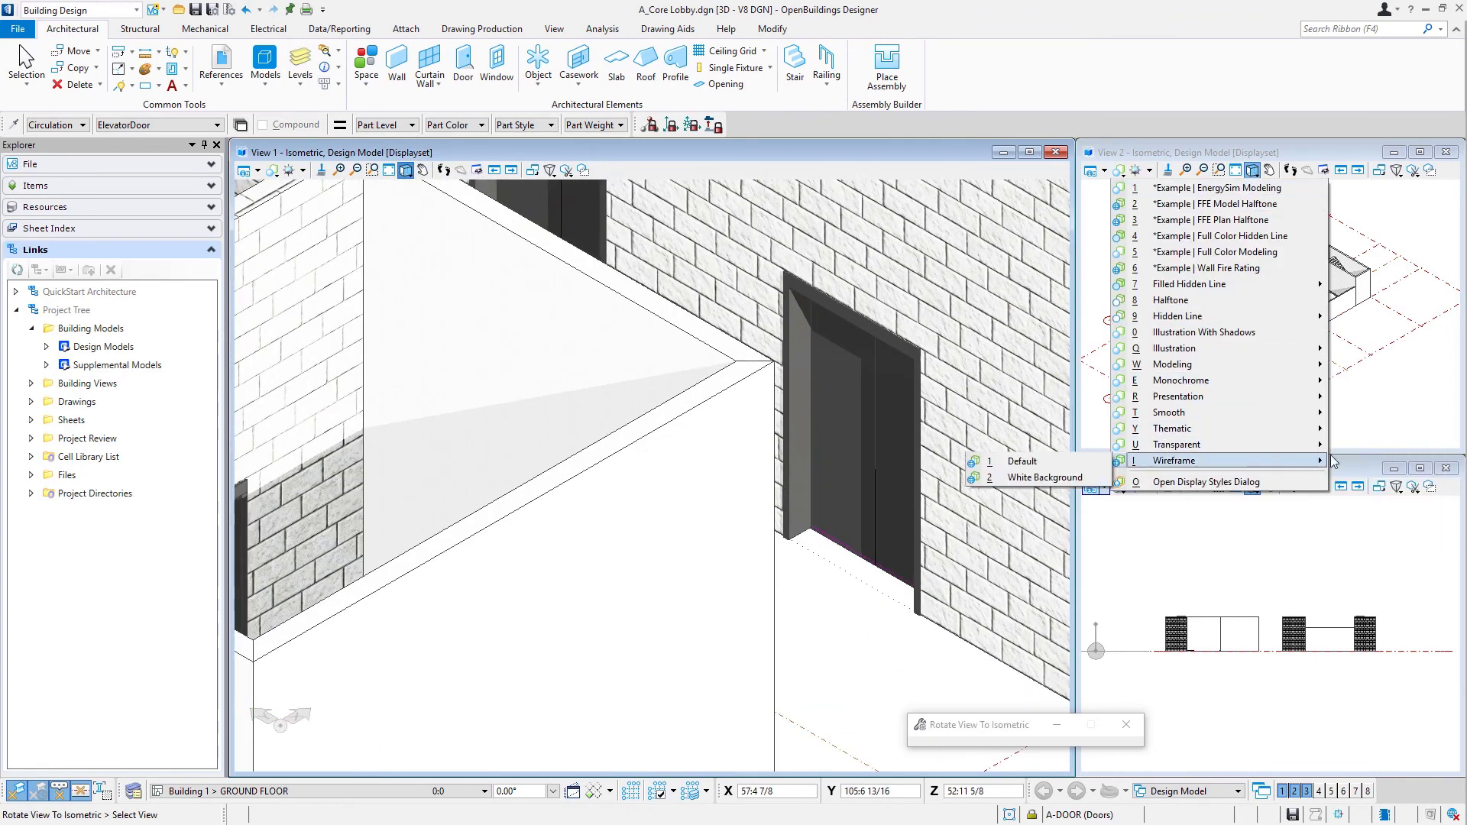
click(1090, 478)
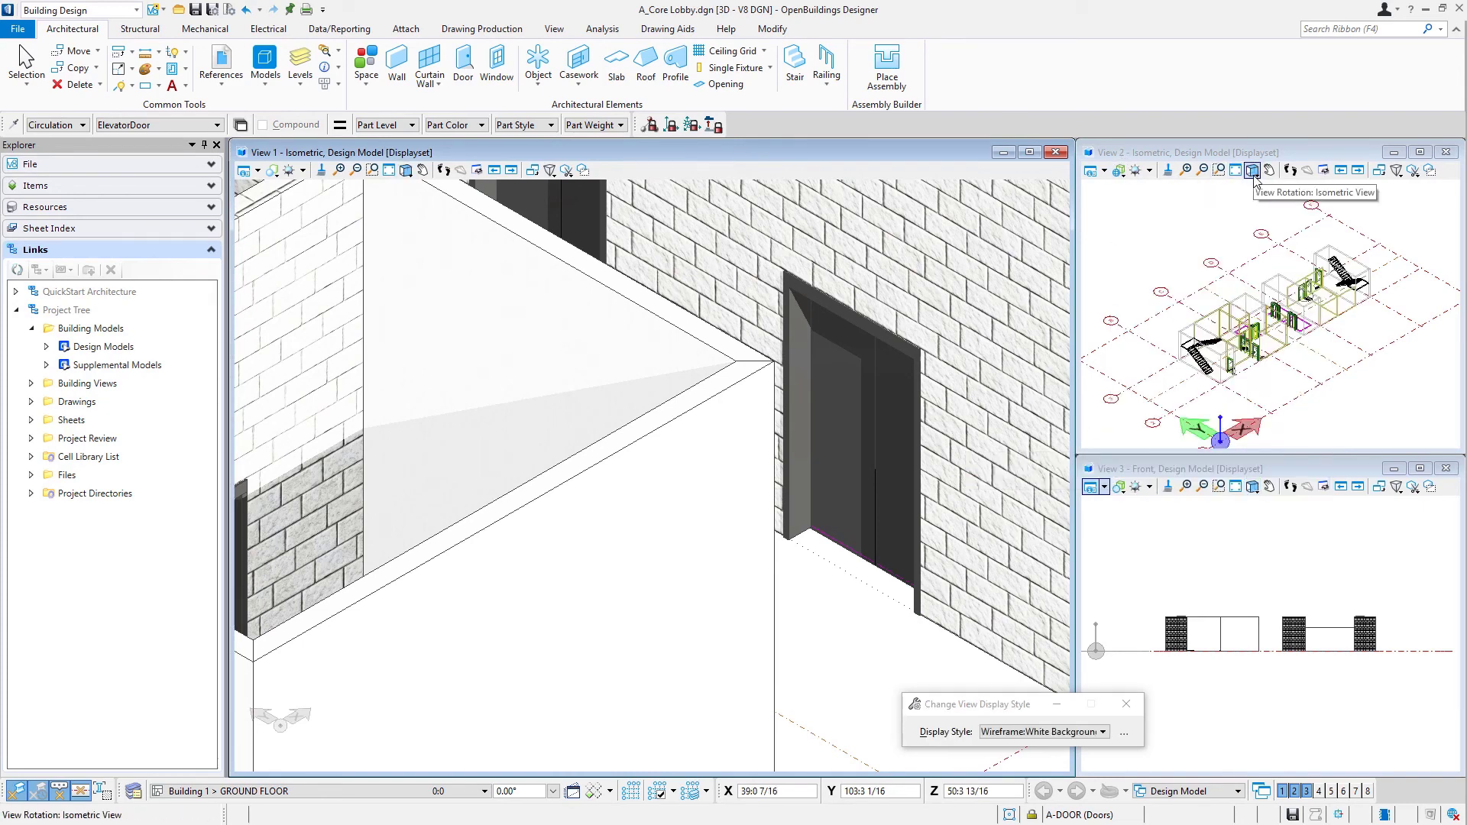
click(1252, 171)
click(1227, 205)
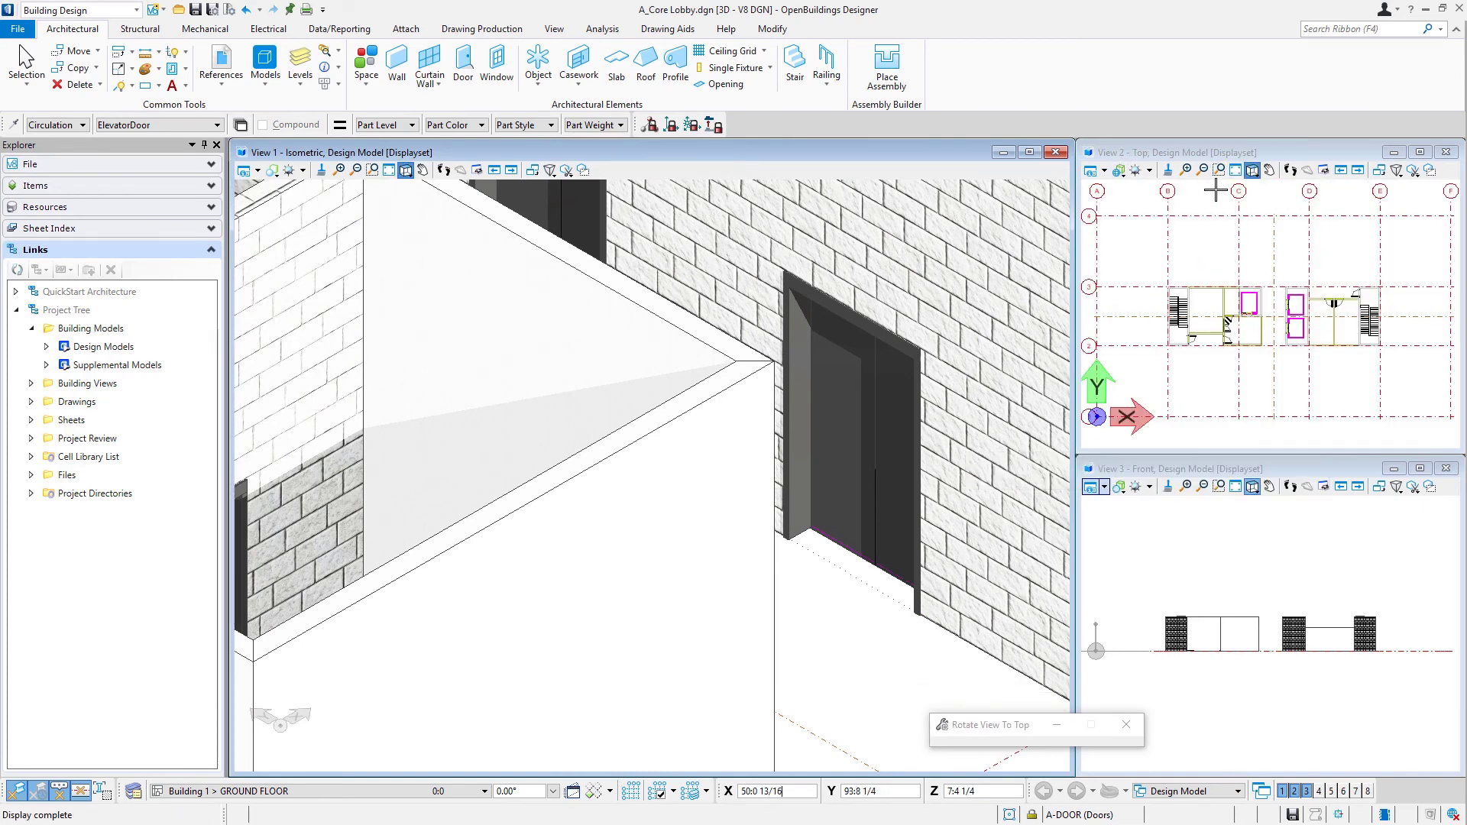
click(1235, 169)
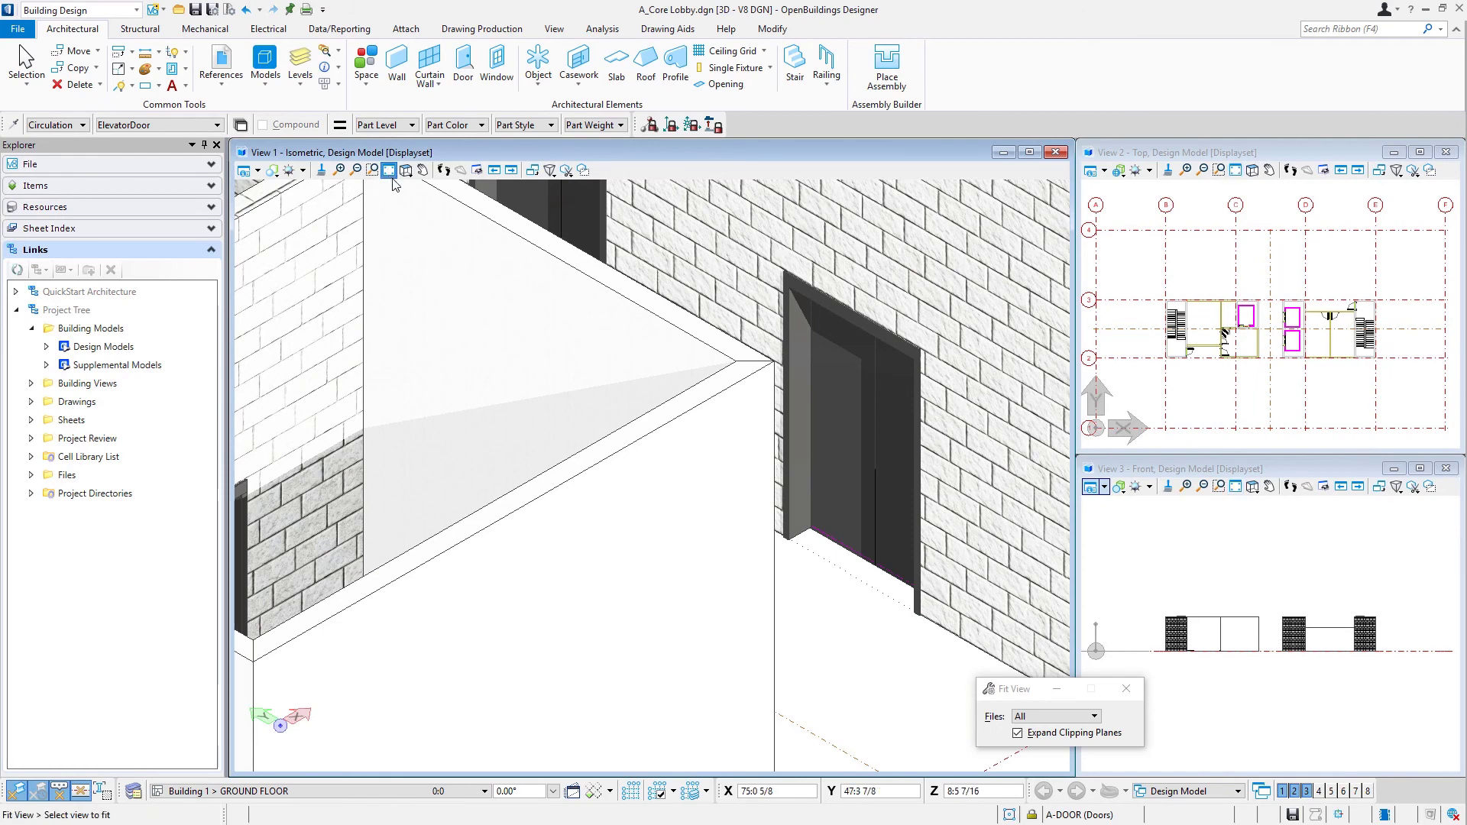
click(394, 185)
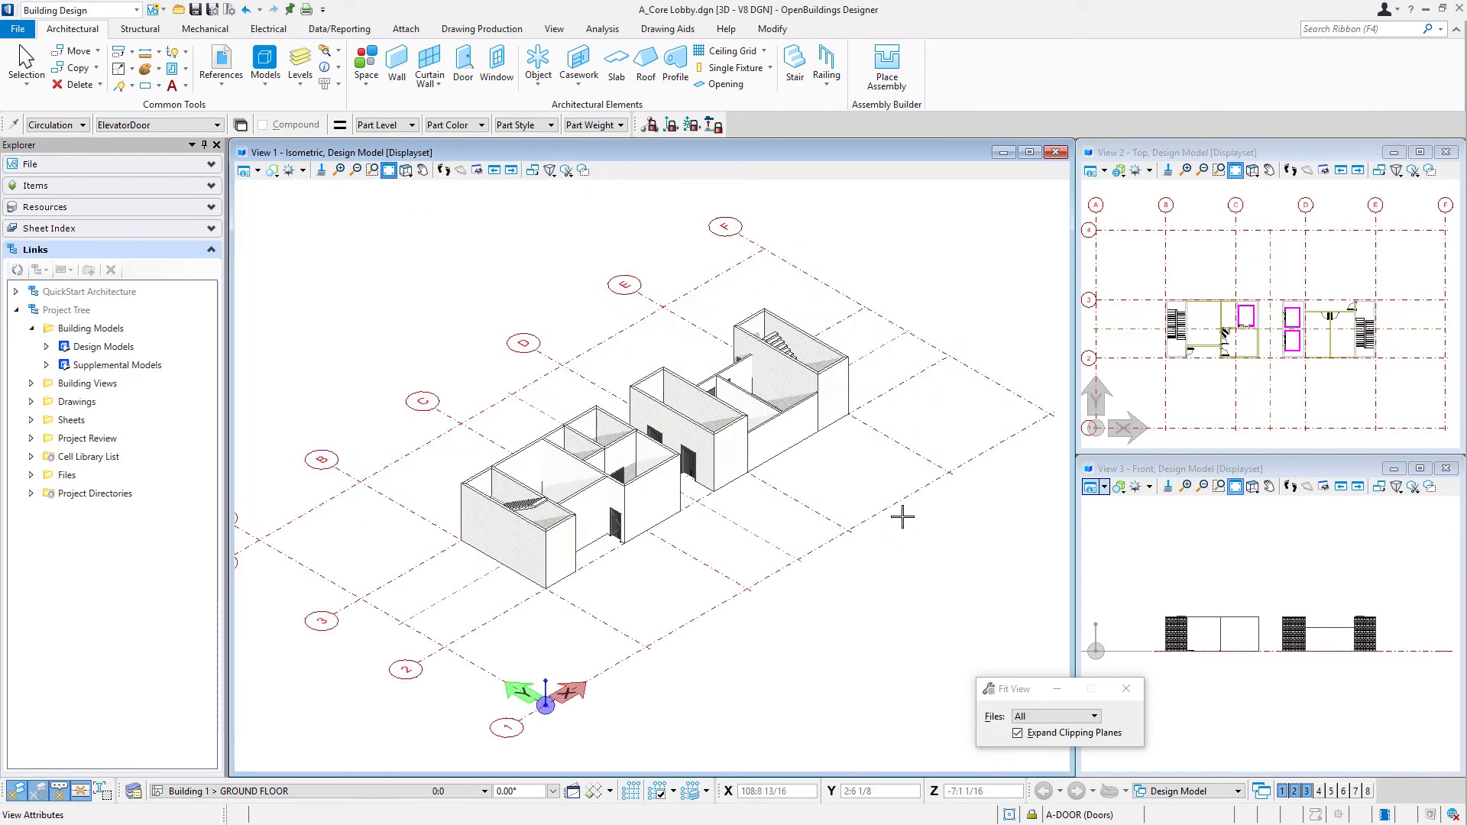